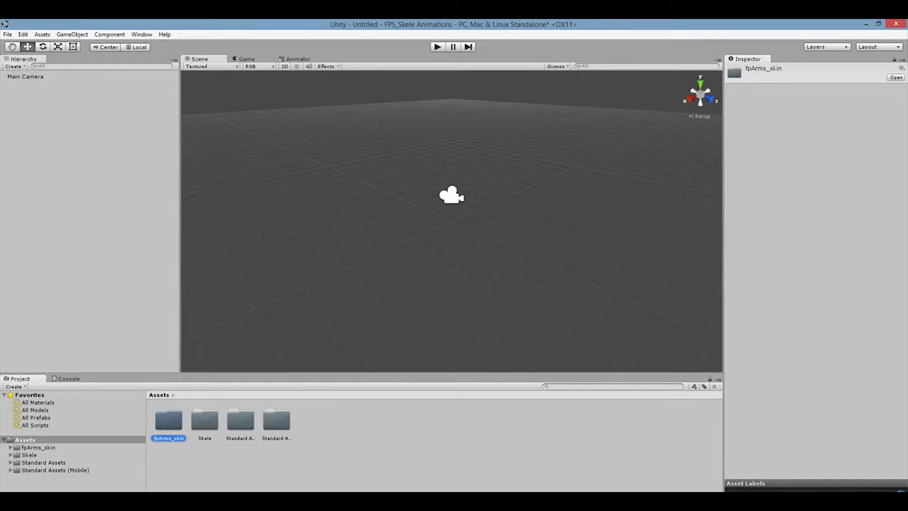
Step: Place the fpArms_skin model from the fpArms_skin asset folder into the scene below the Main Camera
double_click(178, 432)
drag(277, 420, 447, 253)
scroll(449, 237, up, 4)
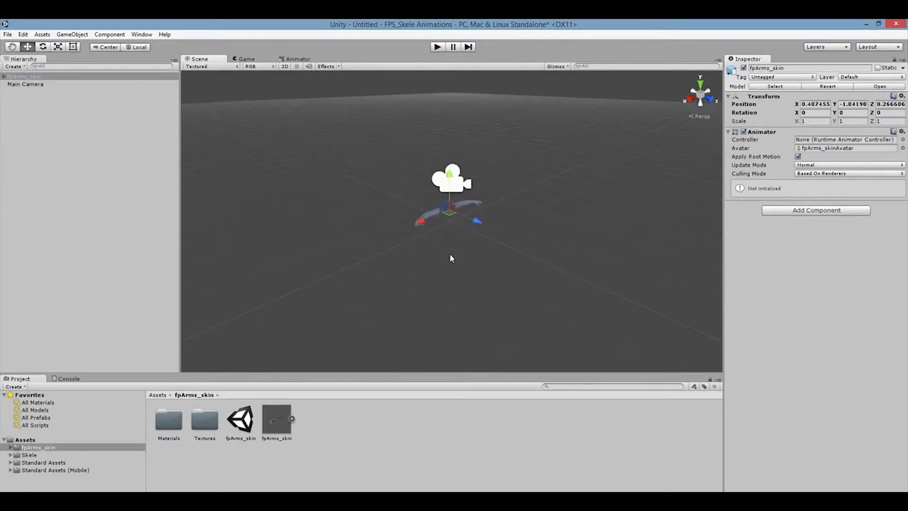
alt+drag(430, 324, 340, 304)
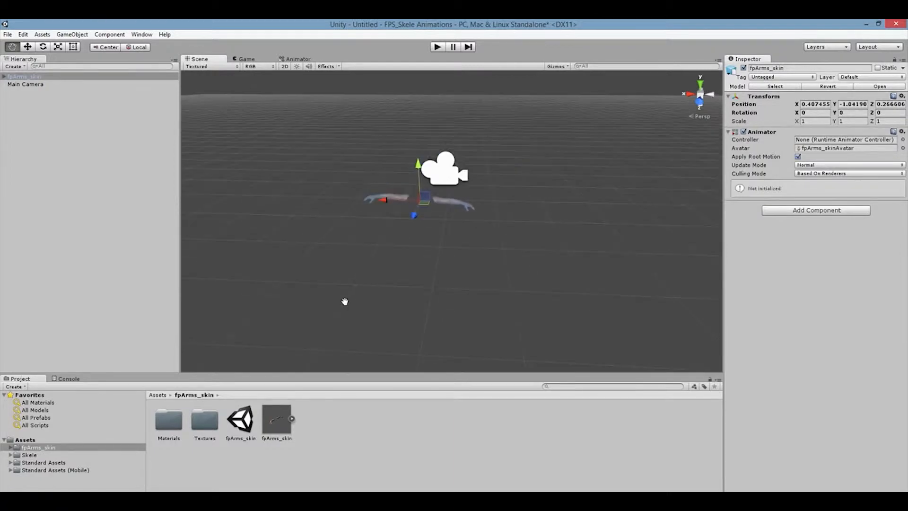
scroll(367, 294, up, 2)
scroll(368, 291, up, 2)
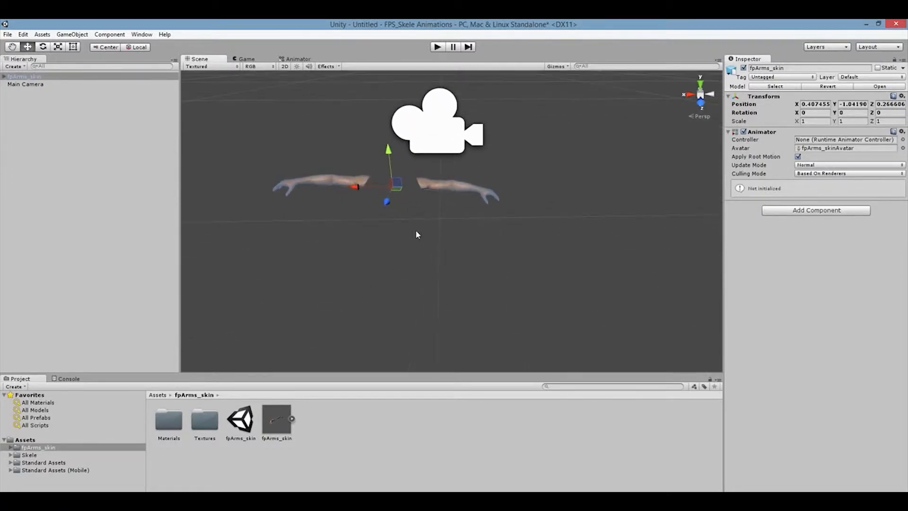
Step: Move the fpArms_skin model up to the Main Camera, to about X 0.025, Y -0.642, Z 0.091
click(439, 118)
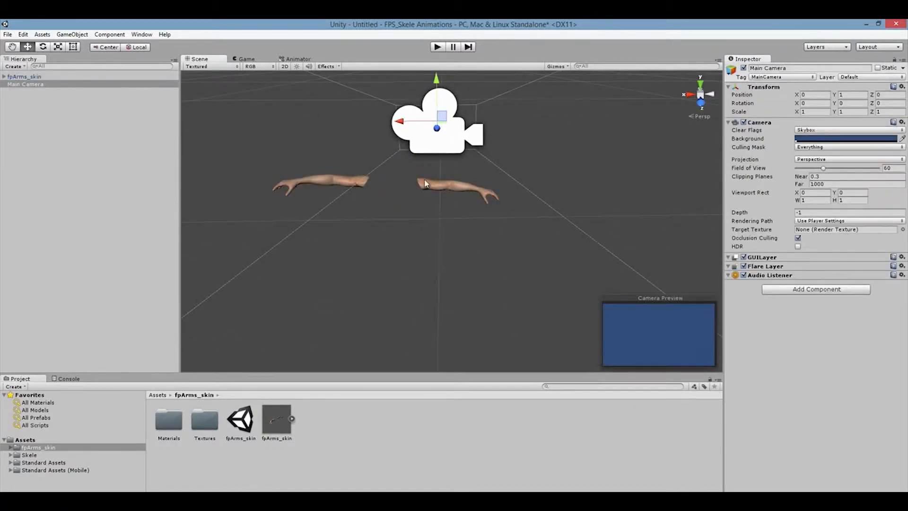
click(415, 189)
drag(391, 153, 385, 106)
drag(353, 141, 406, 141)
alt+drag(435, 279, 241, 298)
drag(369, 155, 547, 151)
alt+drag(439, 191, 475, 151)
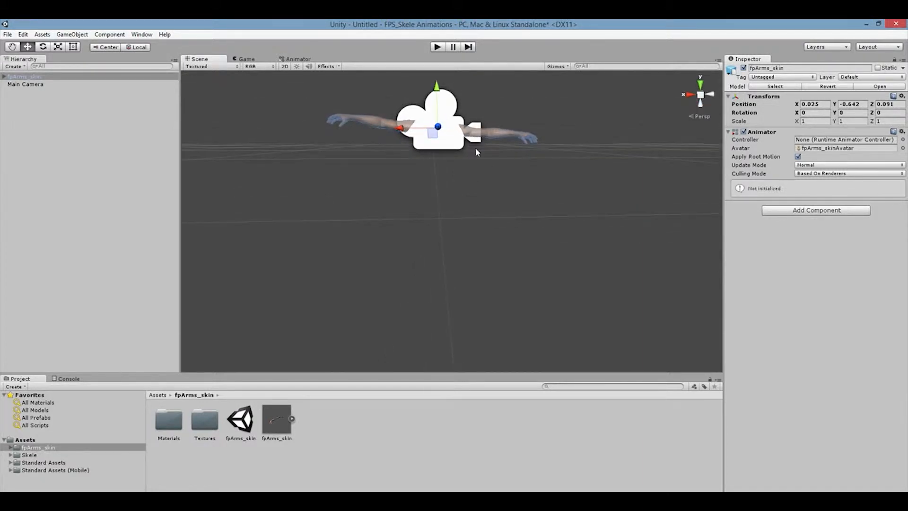
Step: Rotate the fpArms_skin model slightly to about X -0.39, Y 1.76, Z -4.24
key(e)
drag(479, 130, 476, 128)
alt+drag(476, 191, 386, 229)
alt+drag(371, 260, 484, 94)
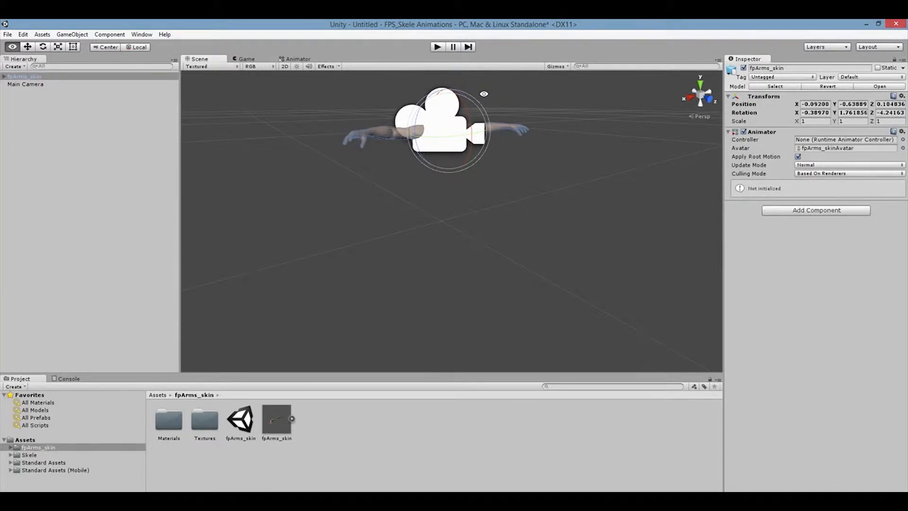
key(e)
alt+drag(417, 157, 362, 137)
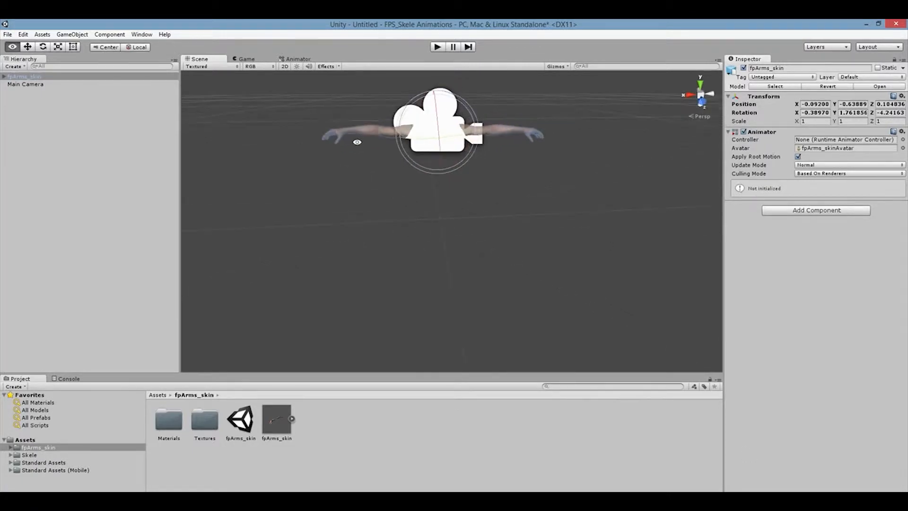
Step: Select the fpArms_skinMale mesh inside the arms model and start Skele bone editing on it
click(362, 134)
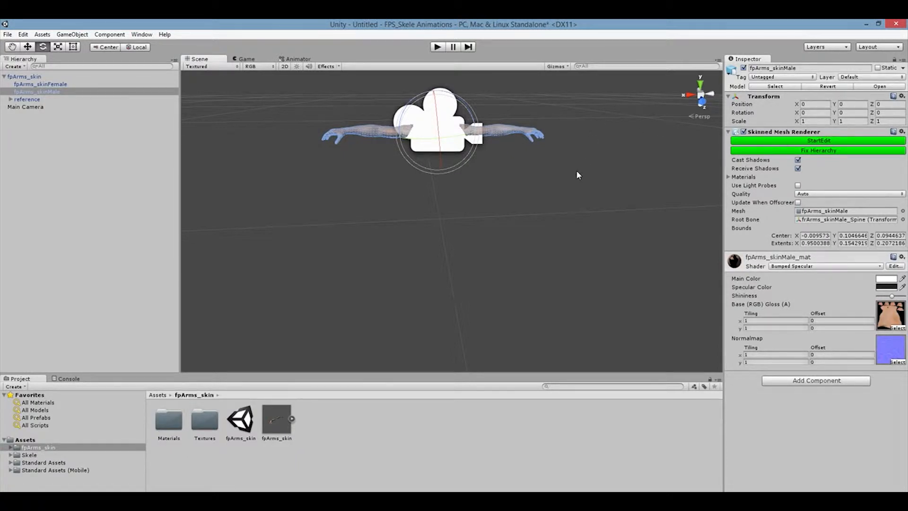
click(517, 177)
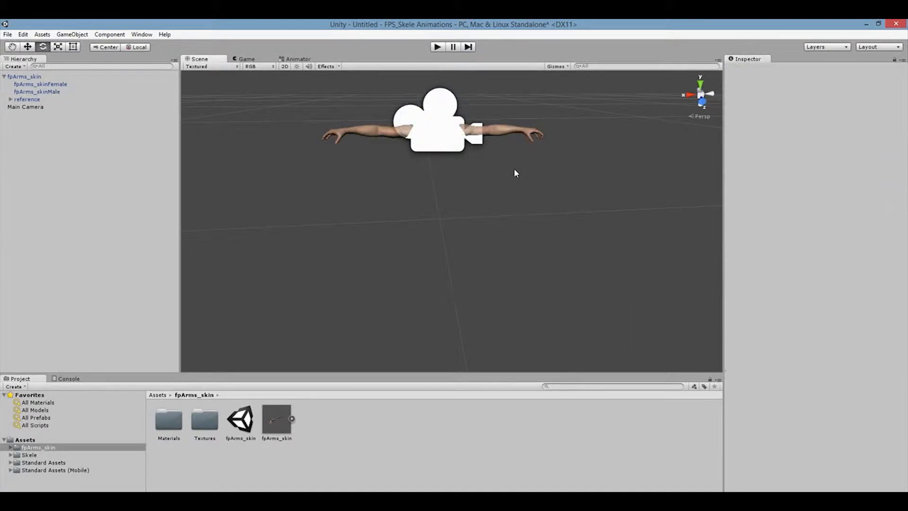
click(357, 132)
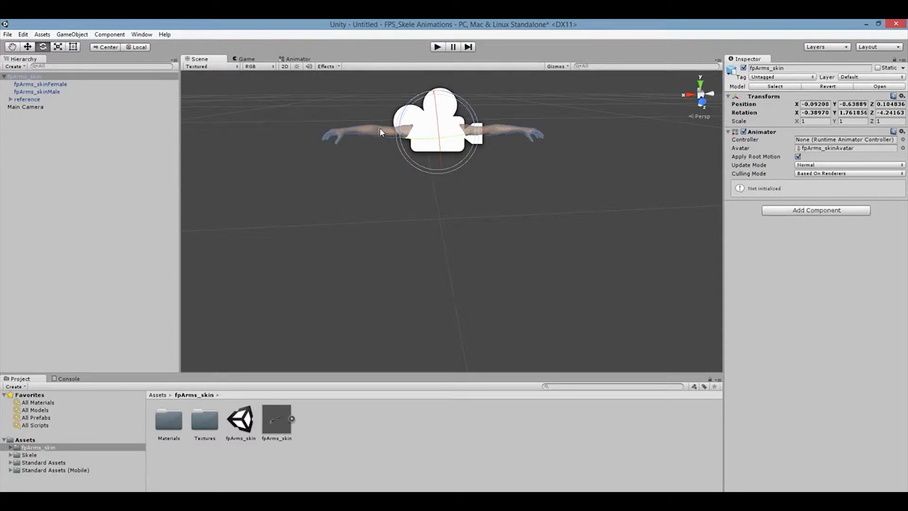
click(383, 166)
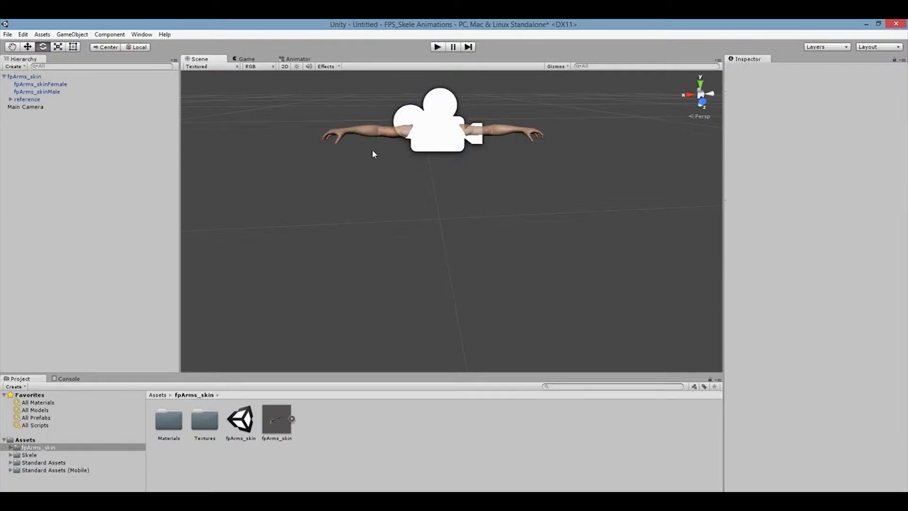
click(366, 132)
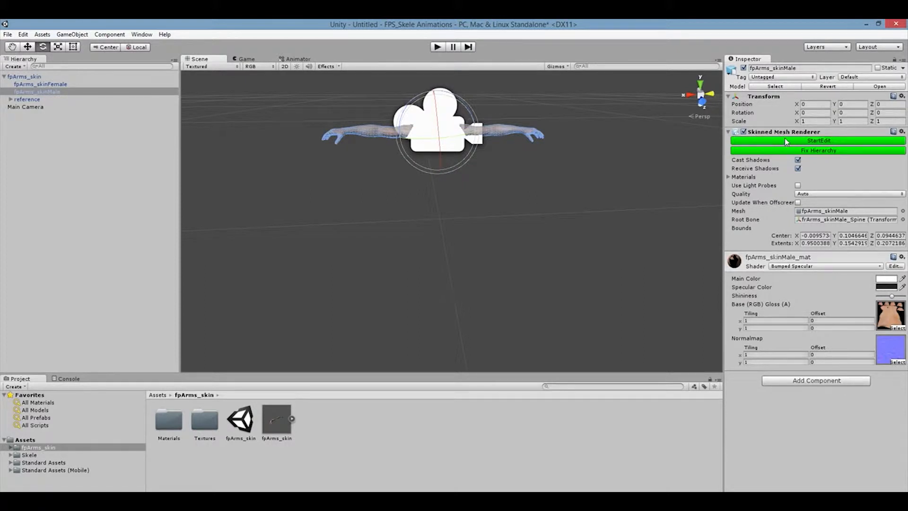
click(799, 140)
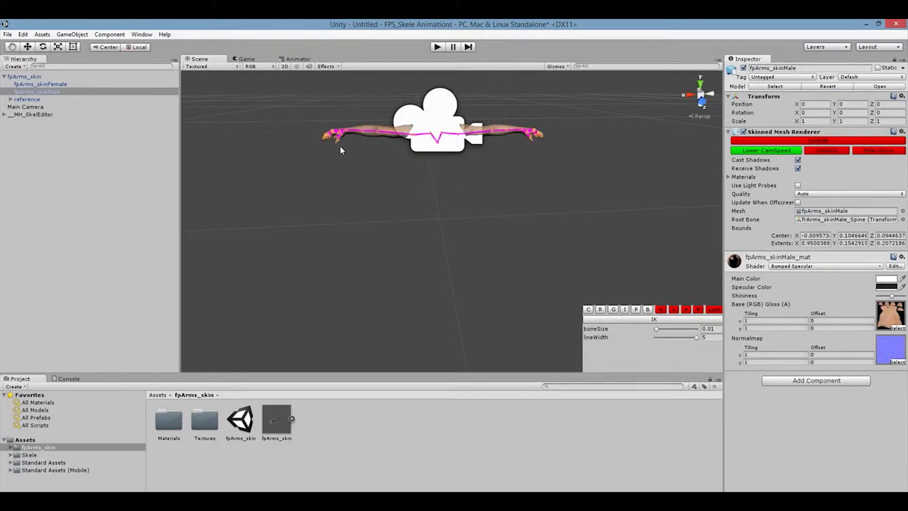
Step: Select the right forearm bone of the male arms skeleton
mouse_move(383, 149)
alt+mouse_down()
mouse_move(463, 215)
mouse_move(370, 159)
alt+mouse_up()
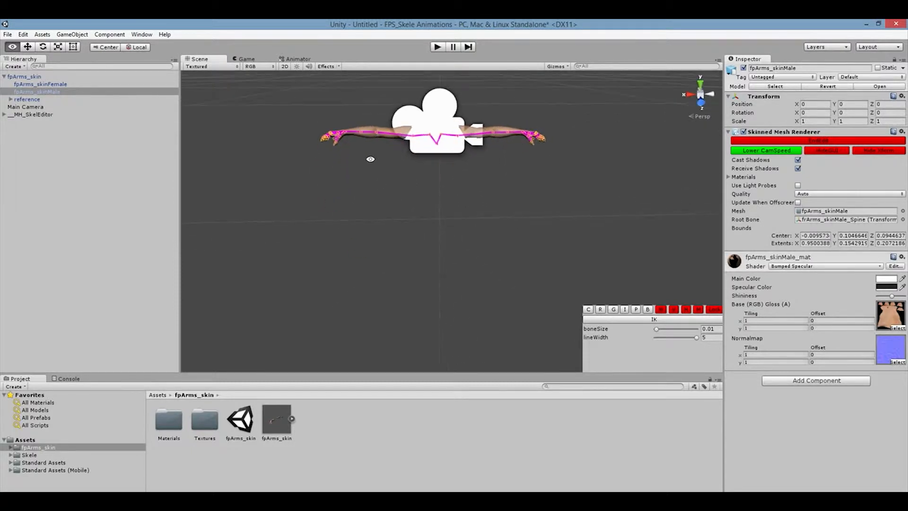
click(376, 137)
alt+drag(382, 214, 407, 227)
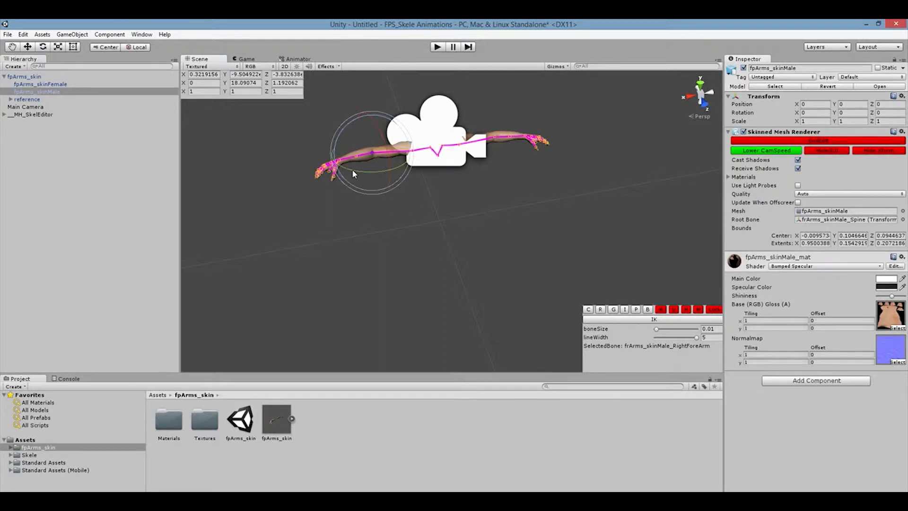
Step: Try moving the right forearm bone and undo the move
key(w)
mouse_move(339, 162)
mouse_down()
mouse_move(324, 164)
mouse_move(340, 163)
mouse_up()
key(ctrl+z)
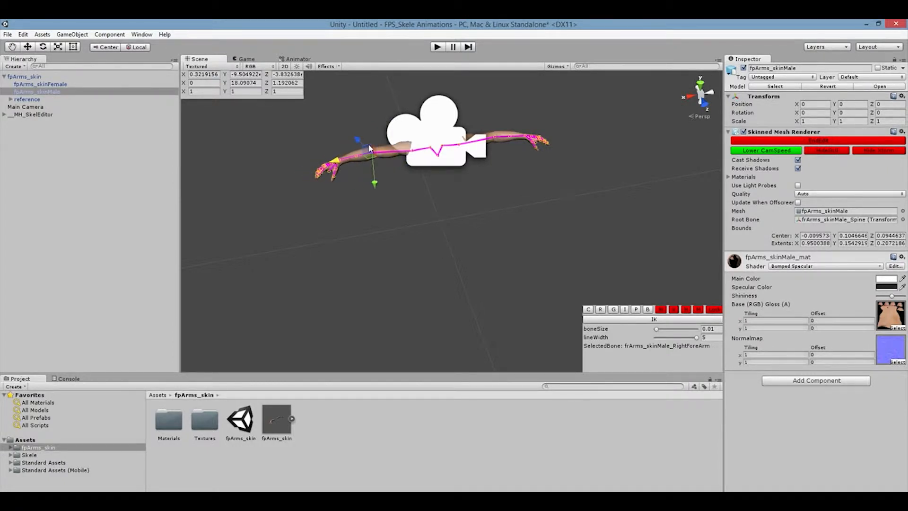
Step: Rotate the right forearm bone to about X 0.12, Y 12.38, Z 1.19, and undo a trial uniform scaling of it
key(e)
drag(356, 169, 410, 195)
key(r)
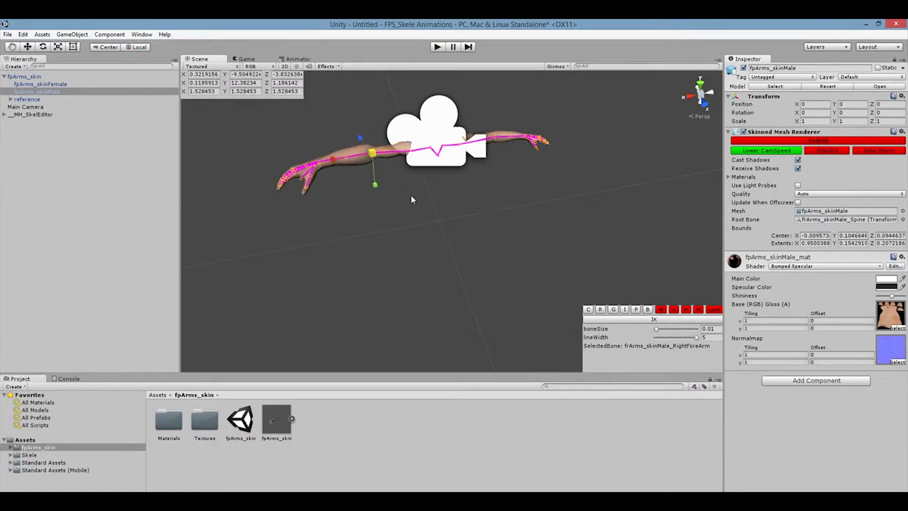
key(ctrl+z)
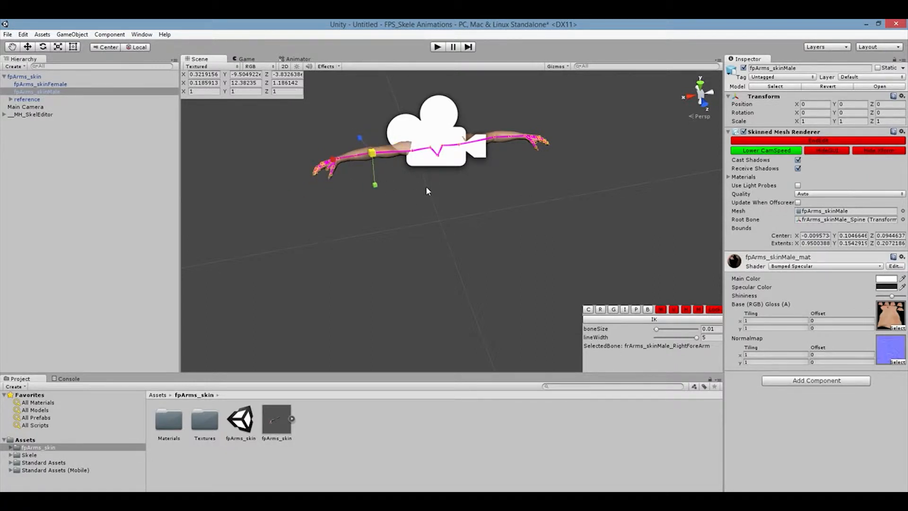
Step: Select the right shoulder bone of the arms skeleton and turn on the editor's Pause mode
alt+drag(425, 186, 387, 181)
alt+middle_drag(418, 184, 408, 229)
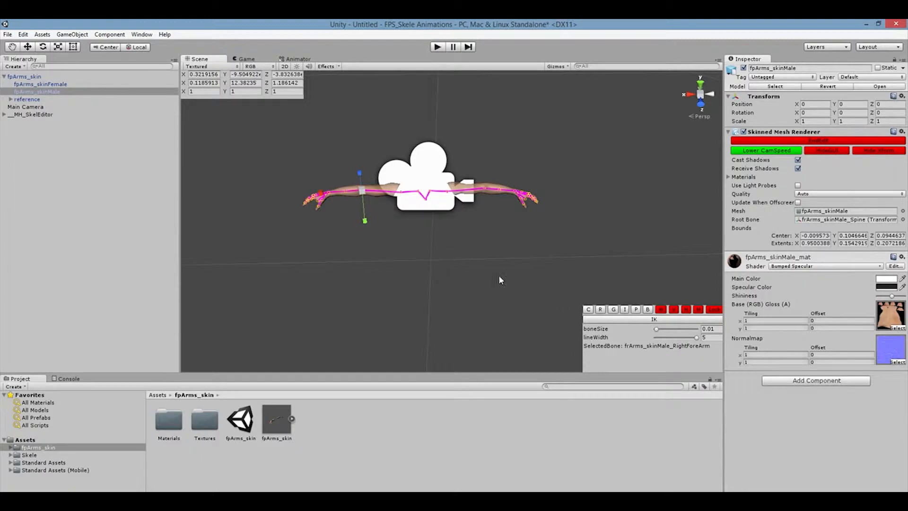
mouse_move(415, 242)
alt+mouse_down()
mouse_move(428, 157)
mouse_move(414, 201)
mouse_move(427, 206)
mouse_move(418, 201)
mouse_move(425, 264)
mouse_move(503, 290)
mouse_move(539, 277)
mouse_move(427, 243)
mouse_move(415, 229)
alt+mouse_up()
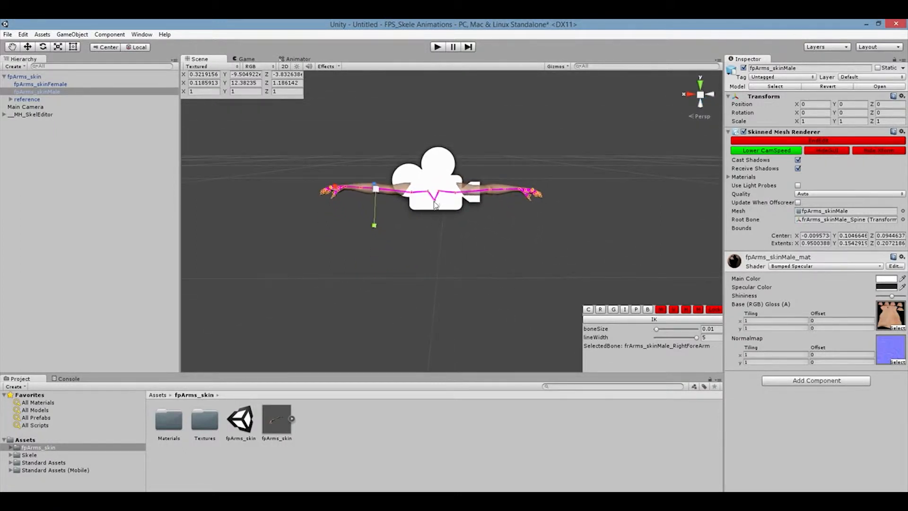
click(431, 178)
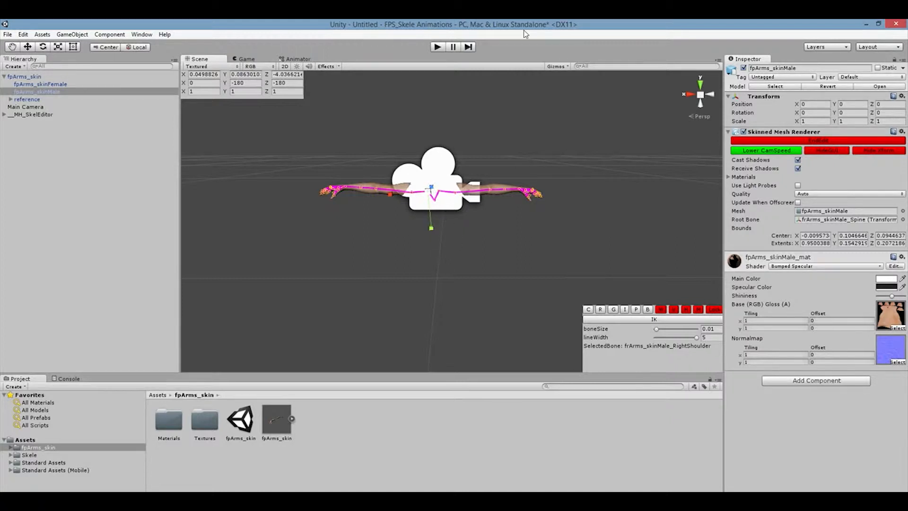
click(454, 47)
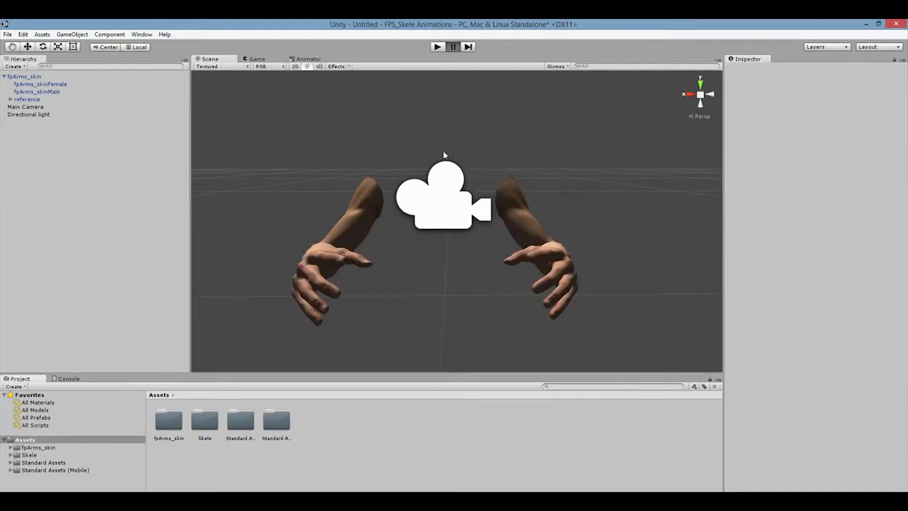
Step: Examine the posed arms around the camera and the settings of the directional light above them
mouse_move(463, 237)
alt+mouse_down()
mouse_move(435, 251)
mouse_move(477, 243)
mouse_move(412, 241)
mouse_move(398, 259)
mouse_move(502, 274)
mouse_move(470, 243)
mouse_move(462, 277)
mouse_move(473, 251)
alt+mouse_up()
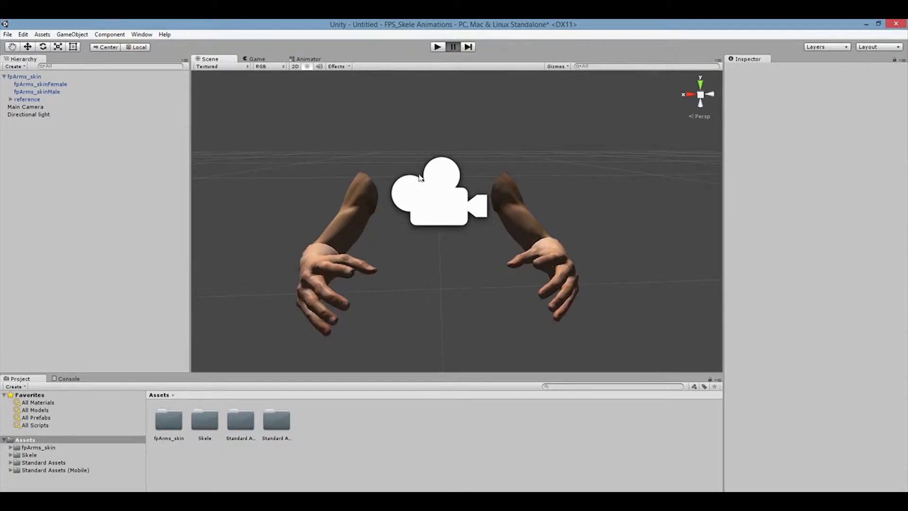
scroll(410, 180, down, 2)
scroll(409, 180, down, 2)
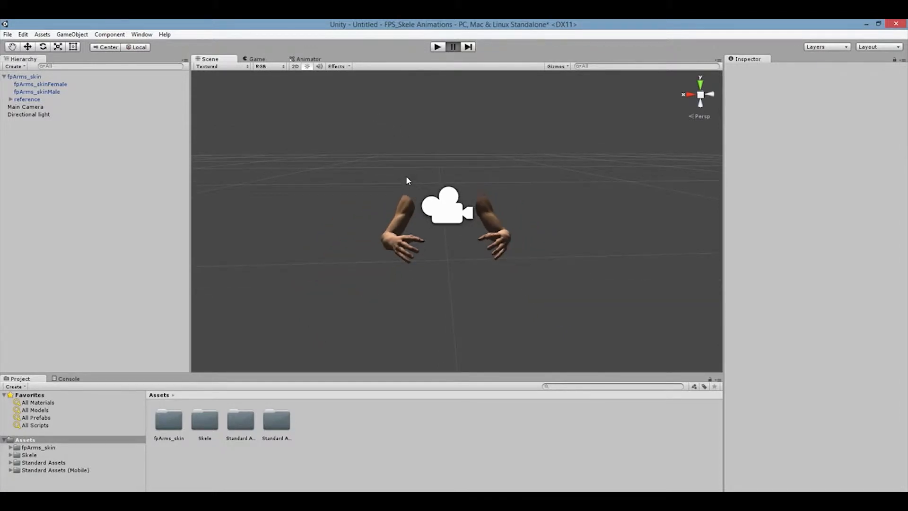
scroll(443, 188, down, 10)
scroll(444, 189, down, 2)
click(434, 122)
scroll(501, 260, up, 10)
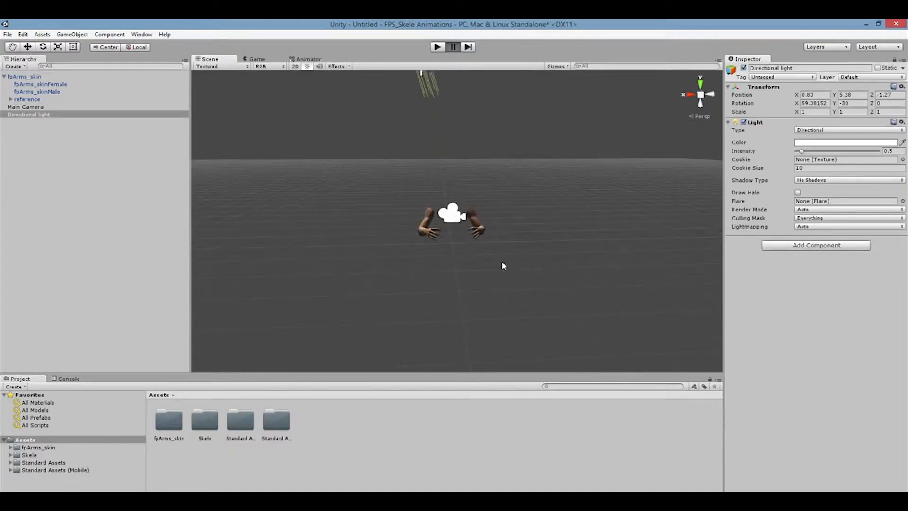
scroll(478, 264, up, 5)
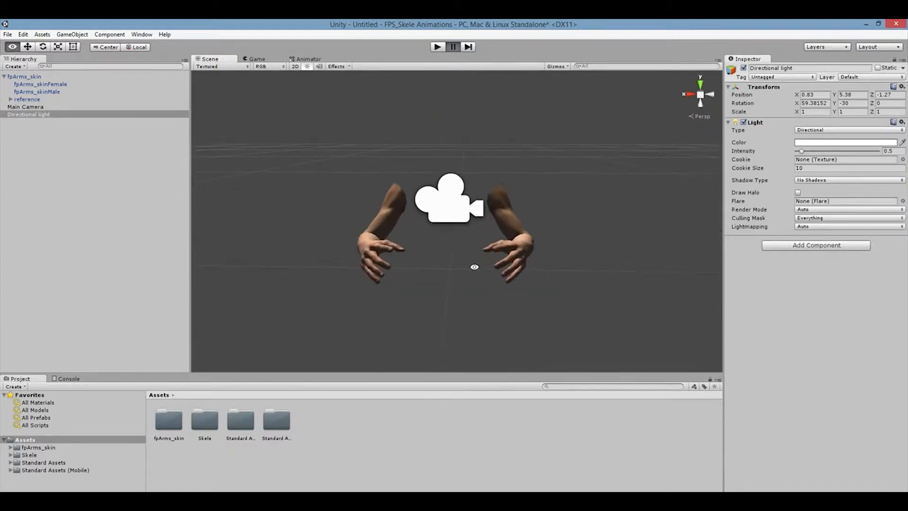
Step: Check how the posed arms are framed in the Game view and return to the Scene view
alt+drag(468, 272, 470, 264)
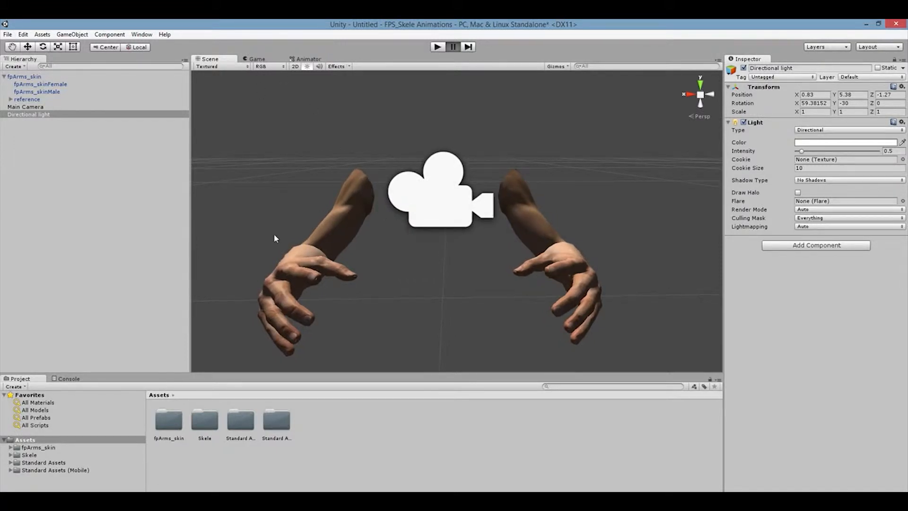
click(259, 59)
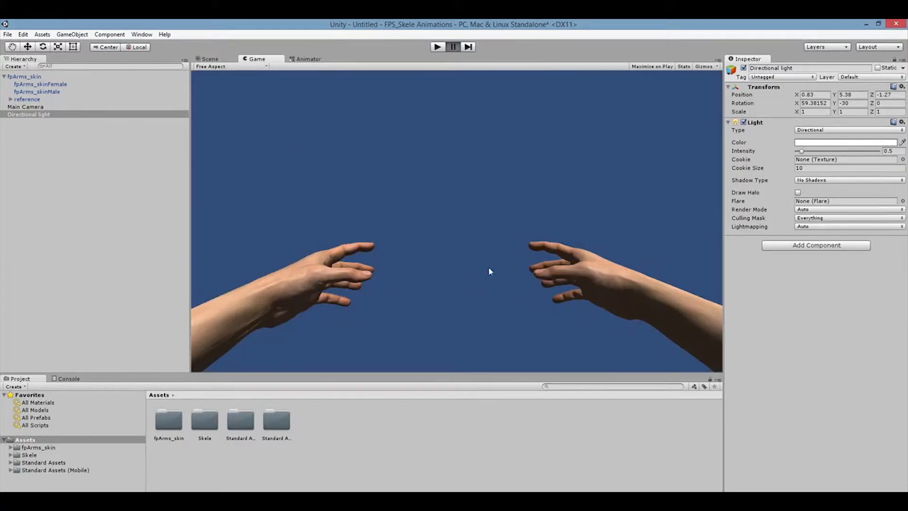
click(208, 59)
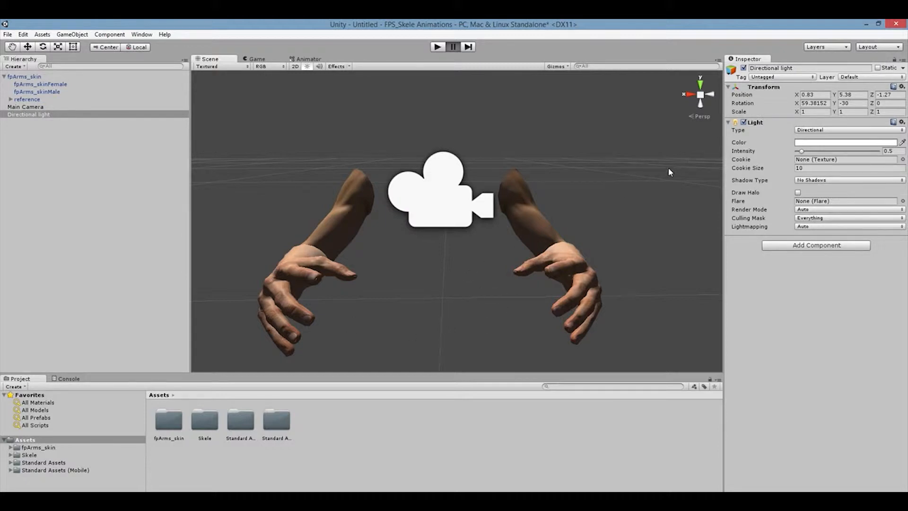
Step: Start bone editing on the posed fpArms_skinMale mesh and dock the Animation window beside the Console
click(522, 220)
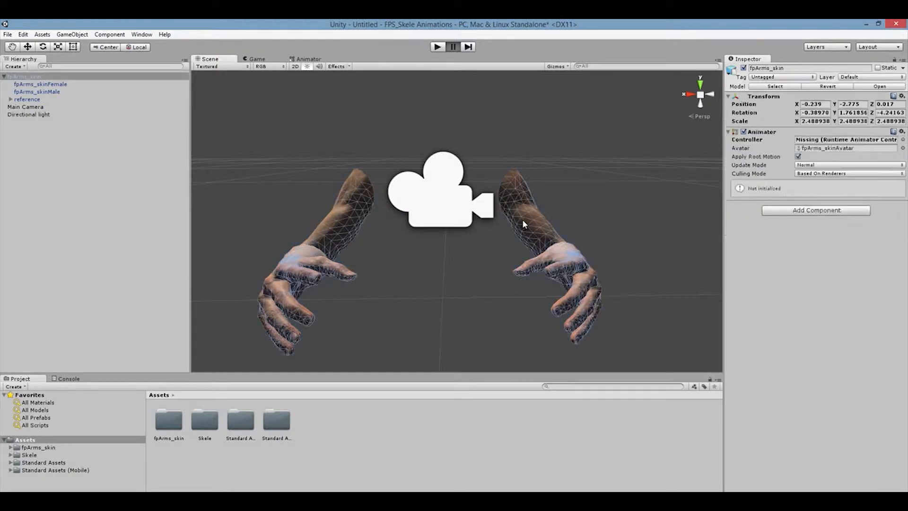
click(745, 140)
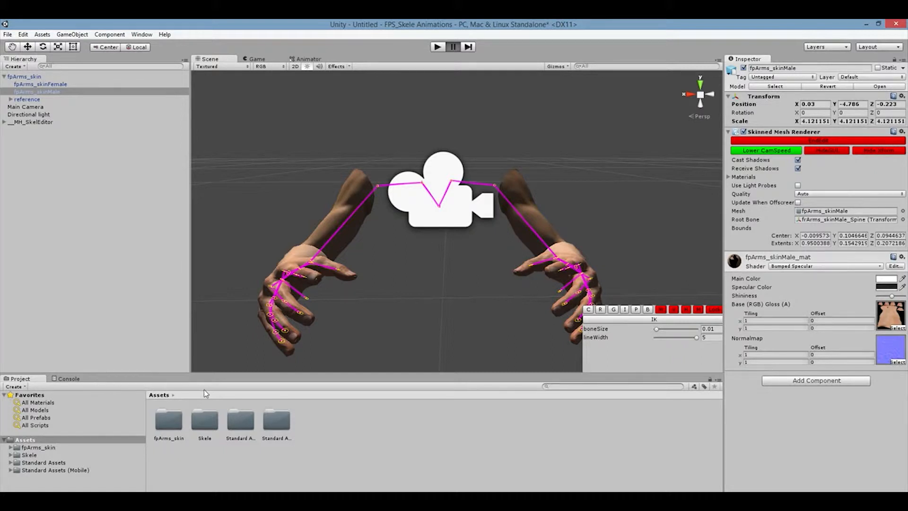
key(ctrl+6)
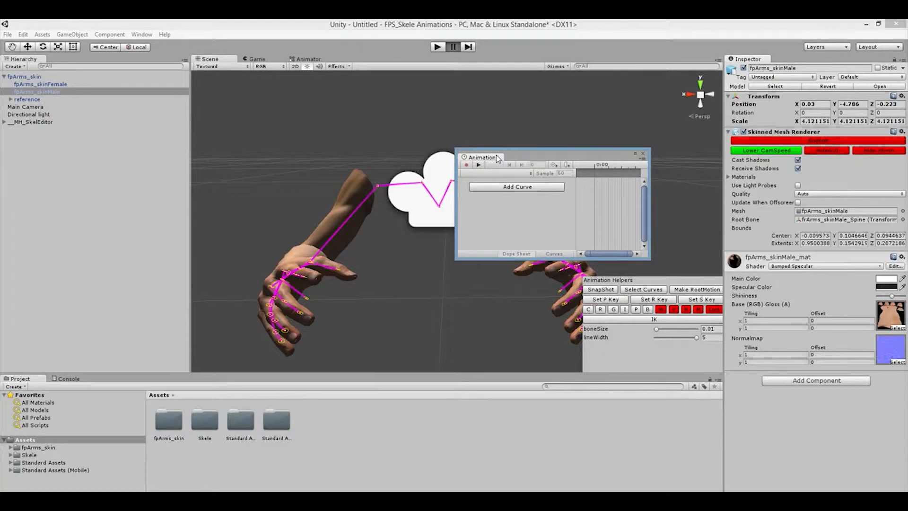
drag(497, 157, 119, 383)
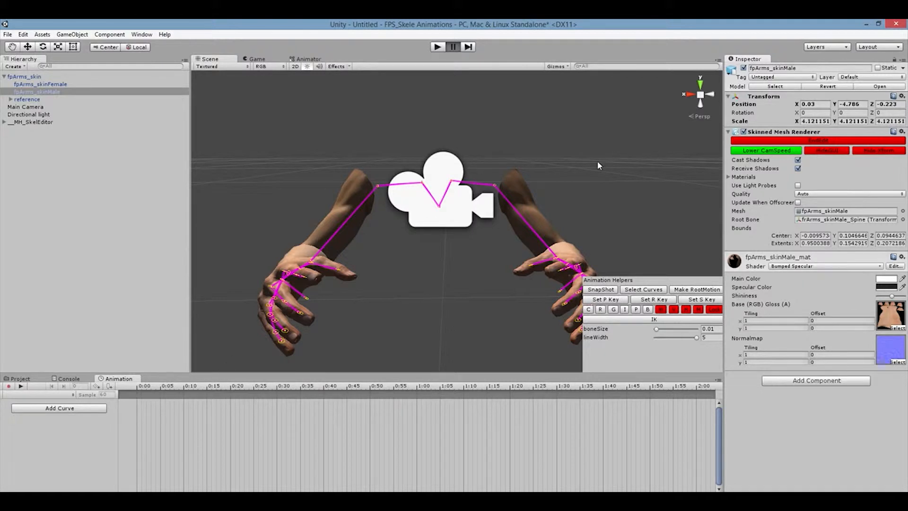
Step: Create a new animation clip named Idle in the Assets folder and turn on animation recording
click(64, 393)
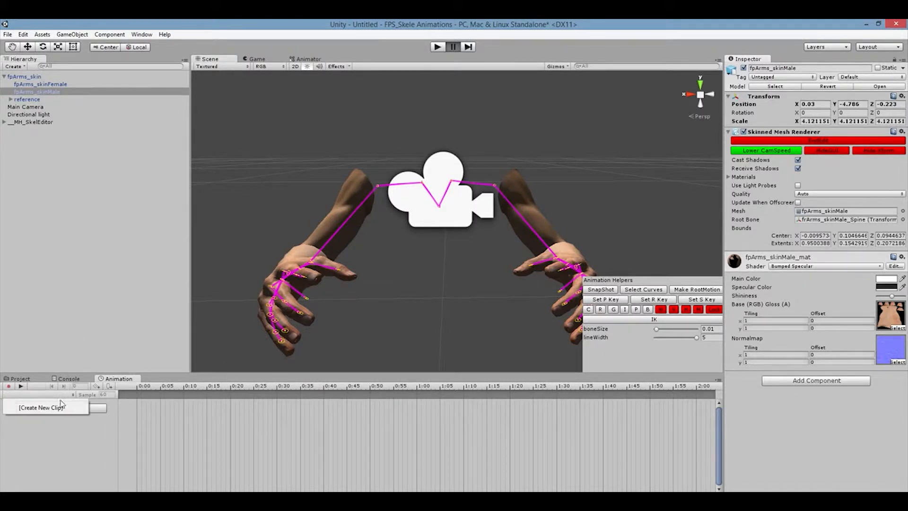
click(40, 407)
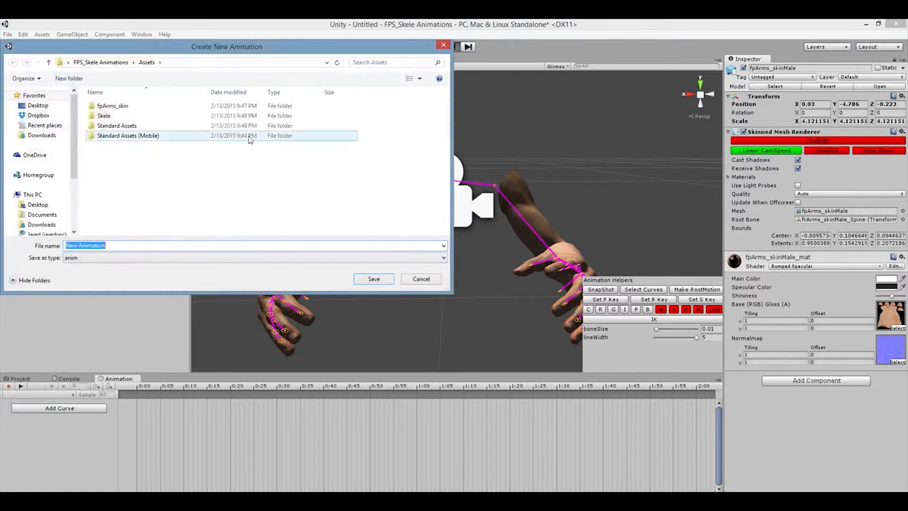
text(Idle)
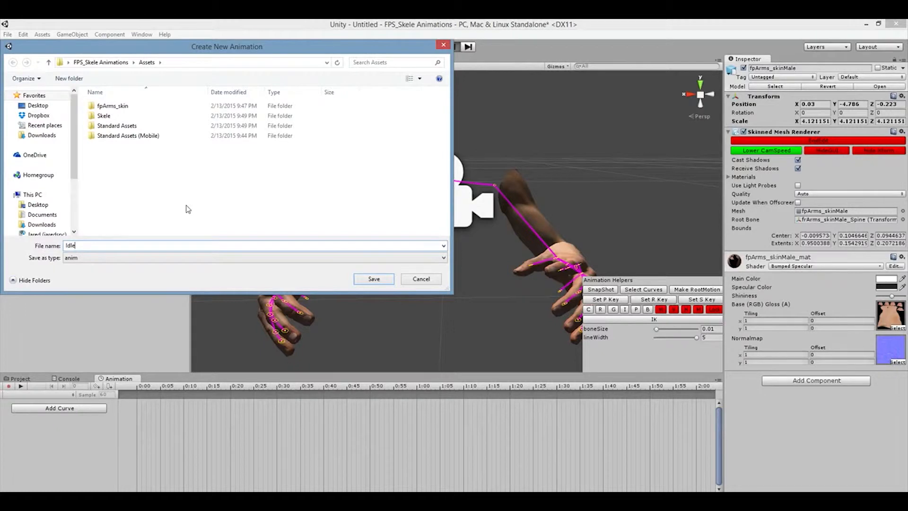
key(Return)
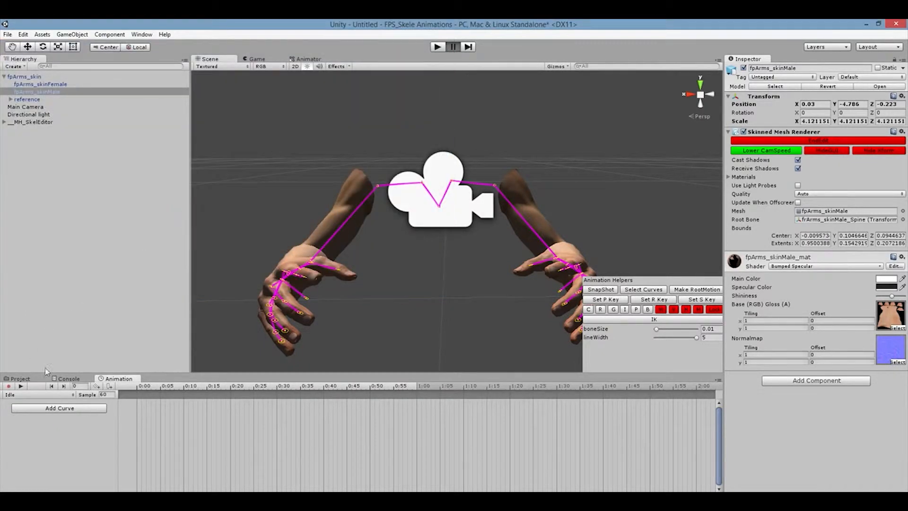
click(9, 386)
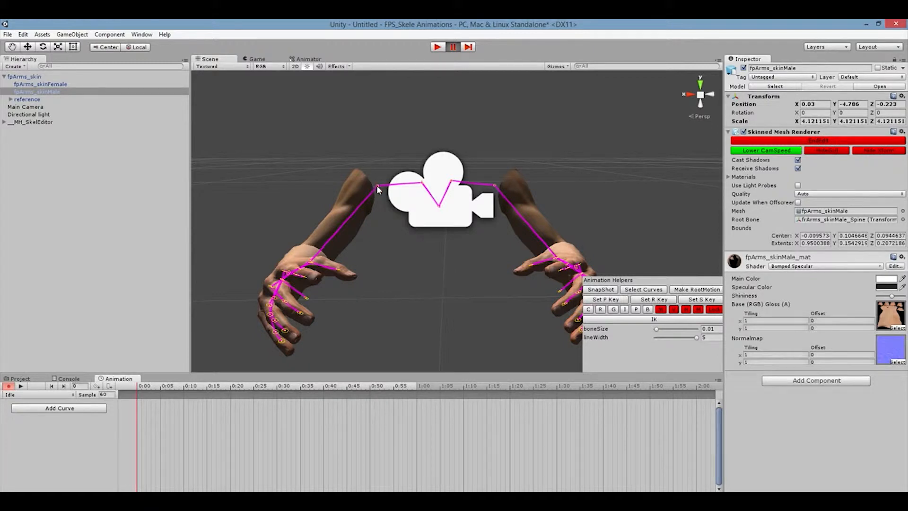
right_click(137, 393)
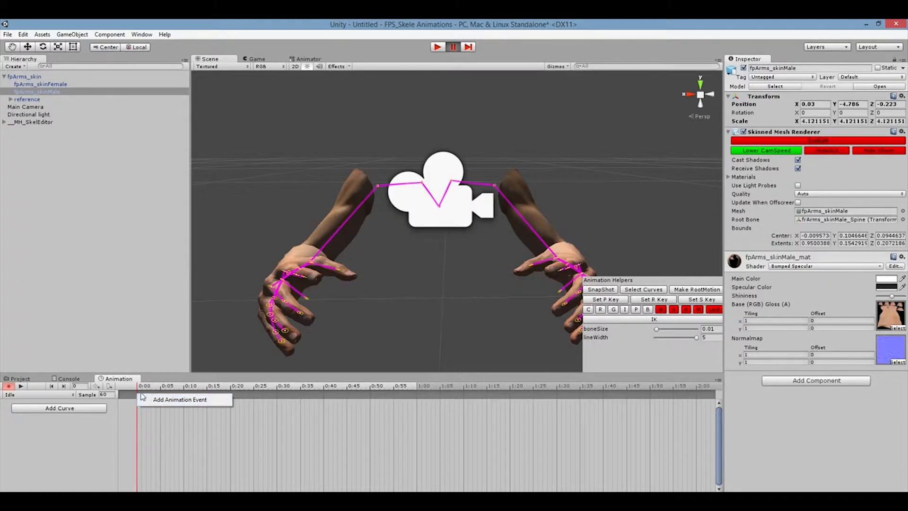
click(134, 393)
right_click(137, 397)
click(143, 399)
right_click(138, 395)
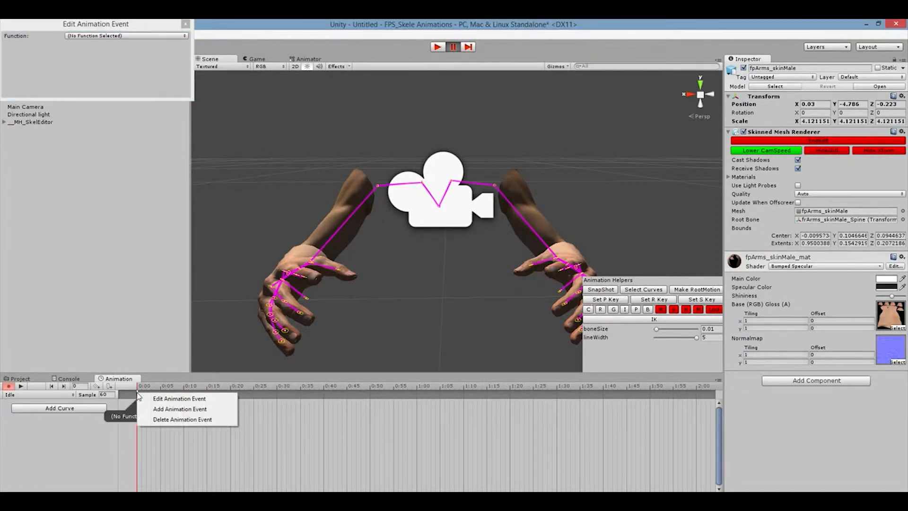
click(135, 400)
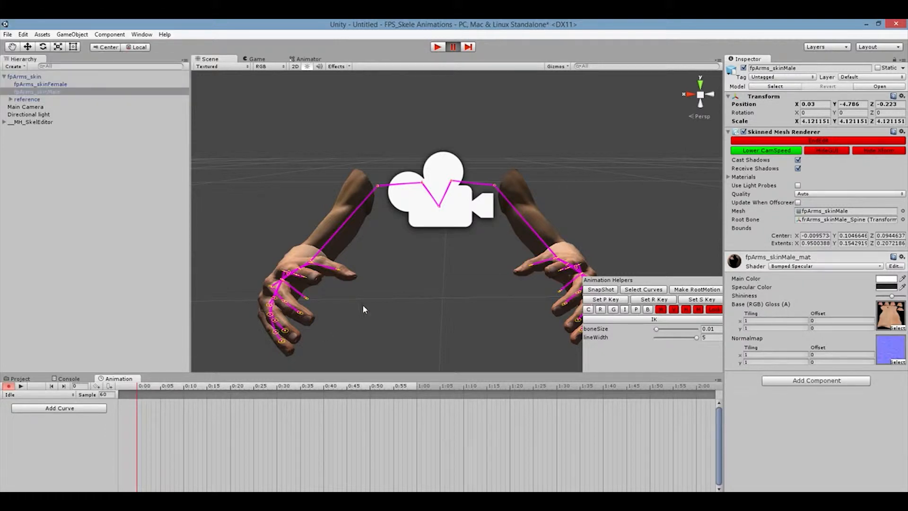
Step: Rotate the right upper arm, right shoulder and left upper arm bones slightly at frame 0 to record their first keys
click(376, 183)
drag(377, 183, 380, 182)
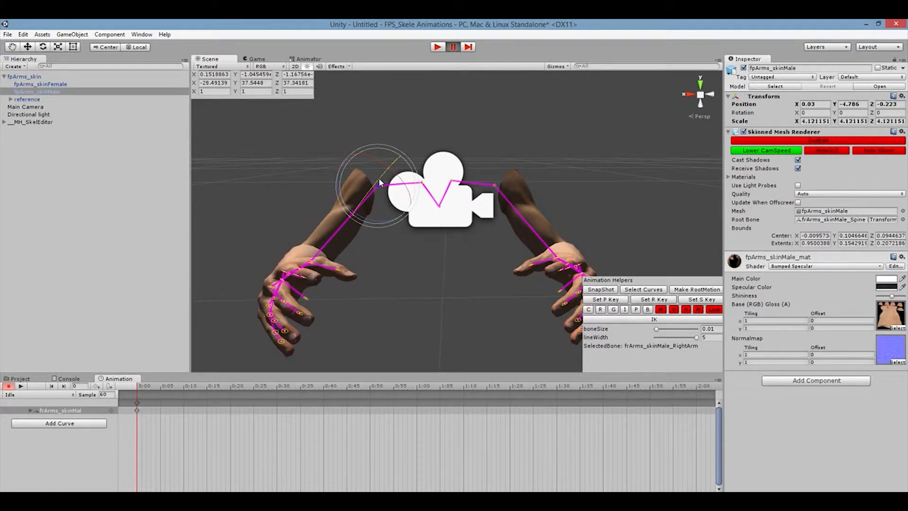
click(422, 183)
drag(415, 182, 418, 182)
click(494, 188)
drag(493, 183, 493, 182)
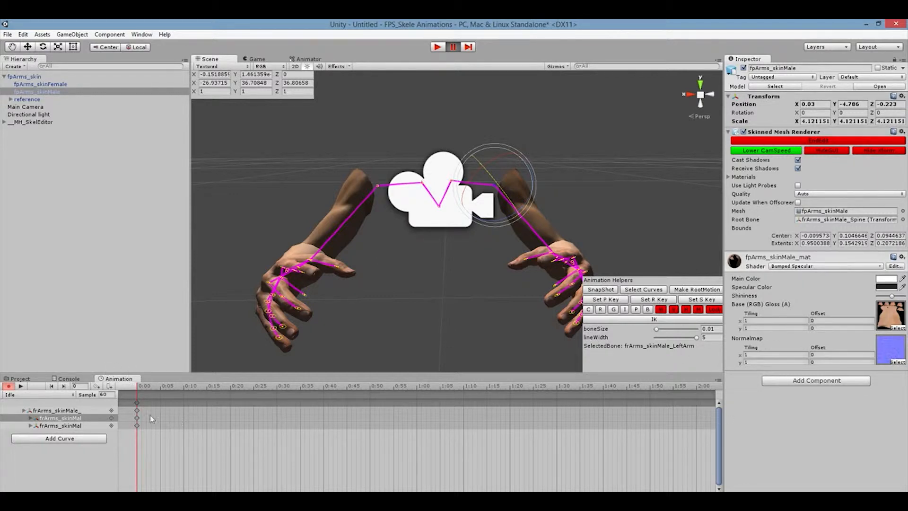
Step: Add a key at frame 60 (1:00) on the first bone track of the Idle clip
click(136, 404)
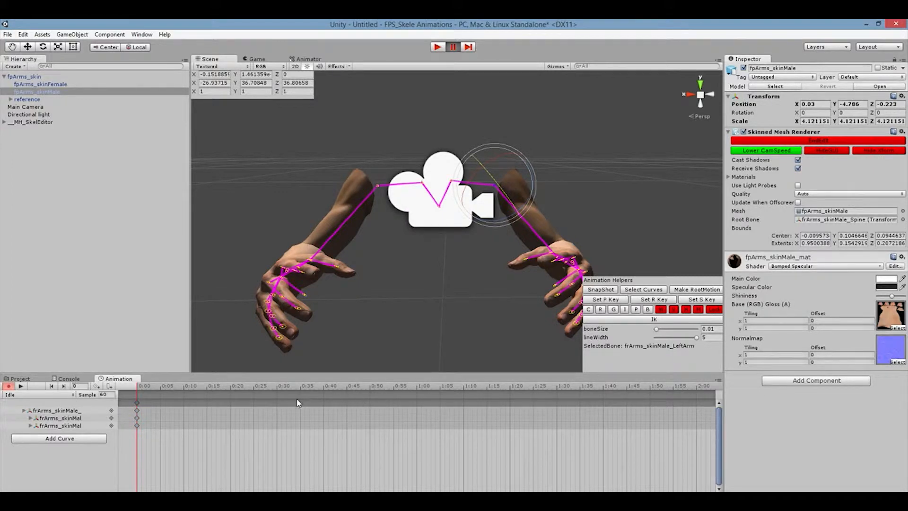
click(136, 404)
right_click(413, 401)
click(415, 399)
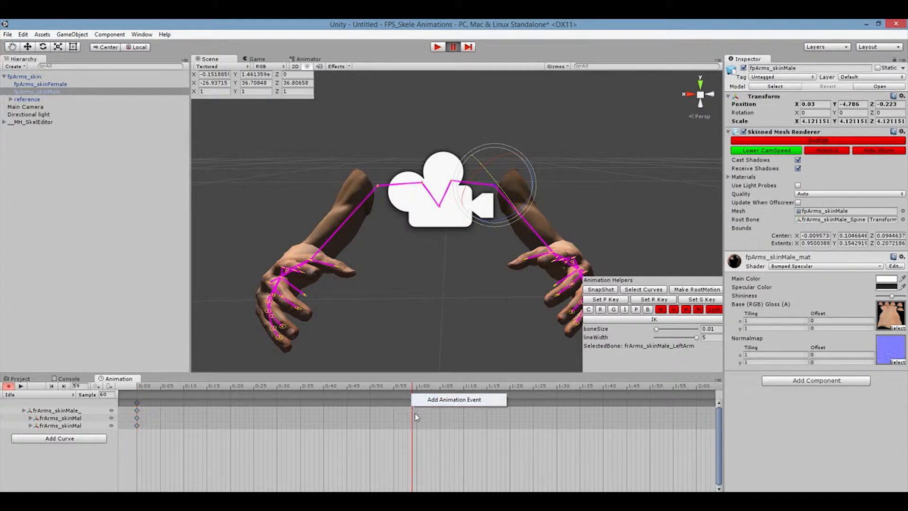
right_click(417, 416)
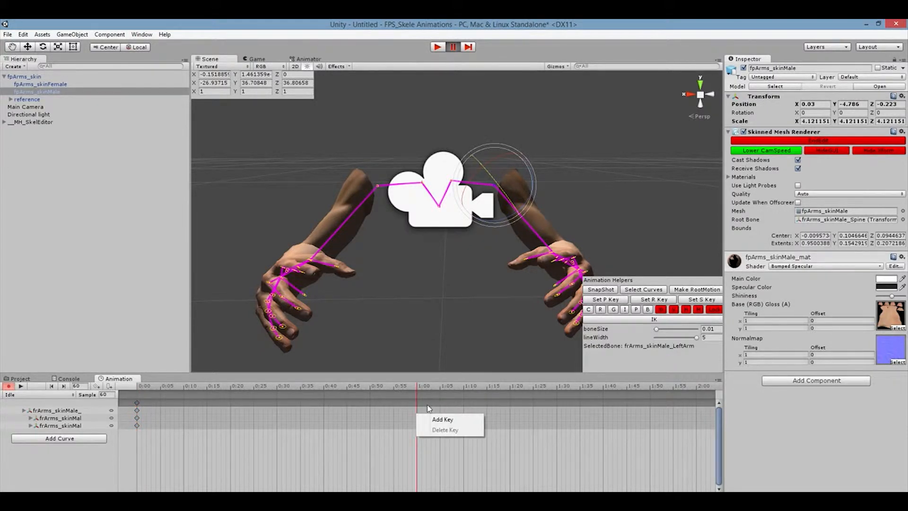
click(435, 419)
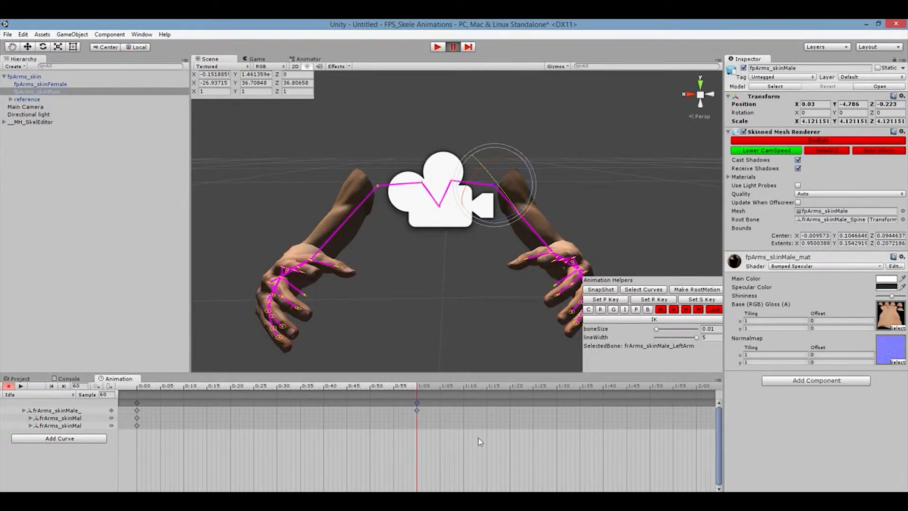
click(418, 410)
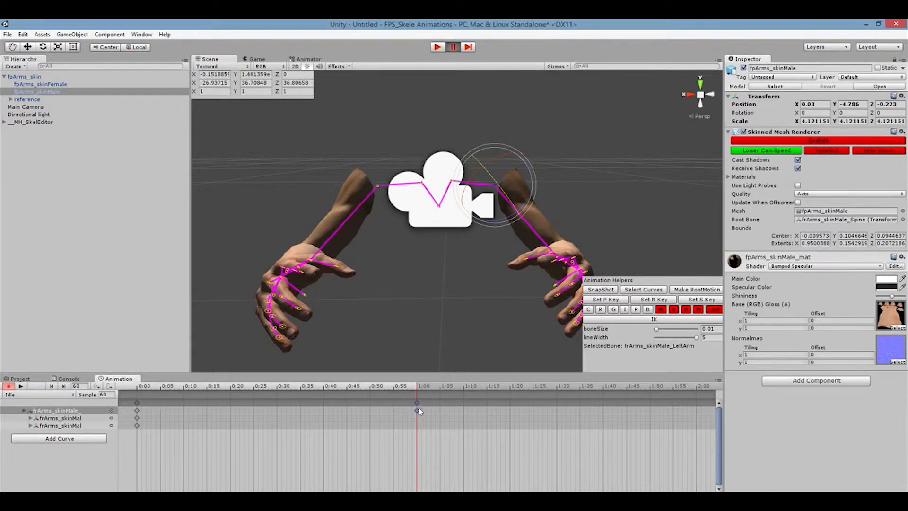
Step: Copy the frame 0 keys of all three bone tracks to frame 60 and preview the clip's playback
click(137, 403)
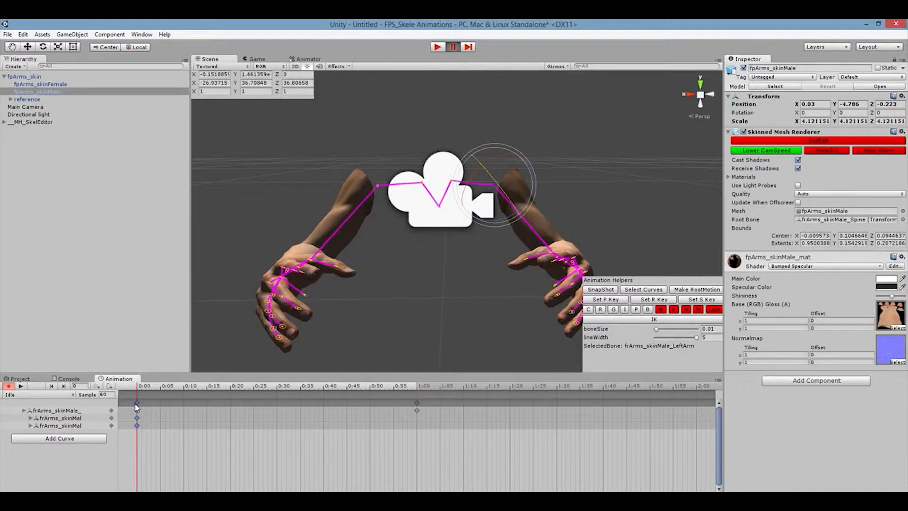
click(417, 404)
click(20, 386)
click(20, 386)
Step: Add a middle key at frame 29 and copy the frame 0 keys of all bone tracks onto it
right_click(276, 412)
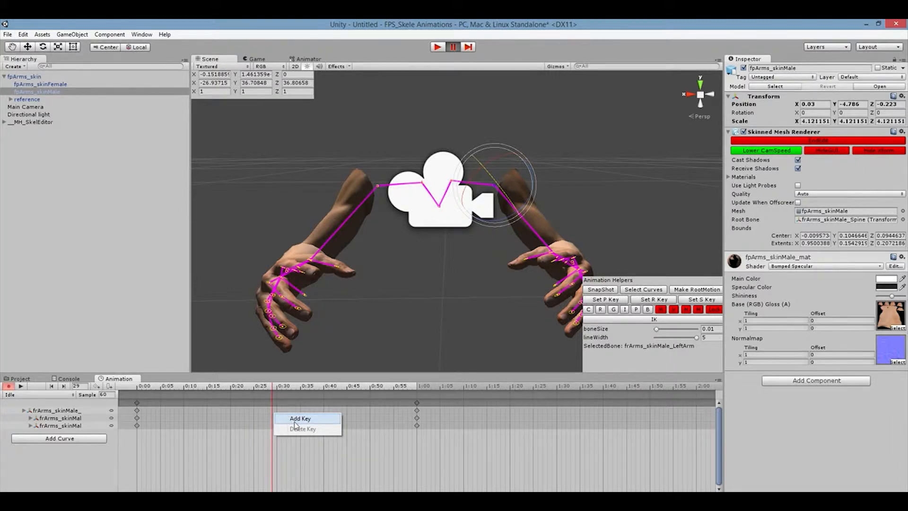
click(295, 419)
click(137, 403)
click(272, 403)
right_click(272, 403)
click(265, 408)
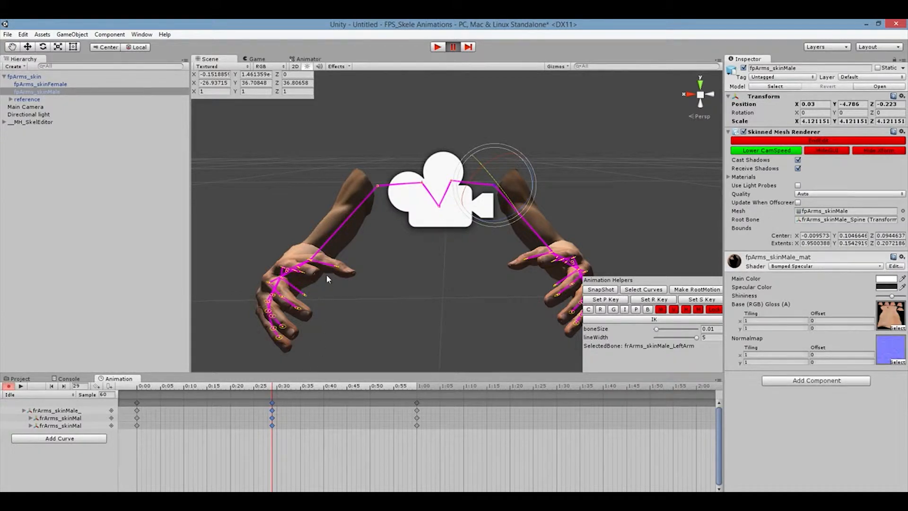
Step: Rotate the right and left forearm bones at frame 29 to change the pose of both hands
alt+drag(342, 276, 428, 291)
click(260, 300)
mouse_move(276, 334)
mouse_down()
mouse_move(294, 339)
mouse_move(284, 350)
mouse_up()
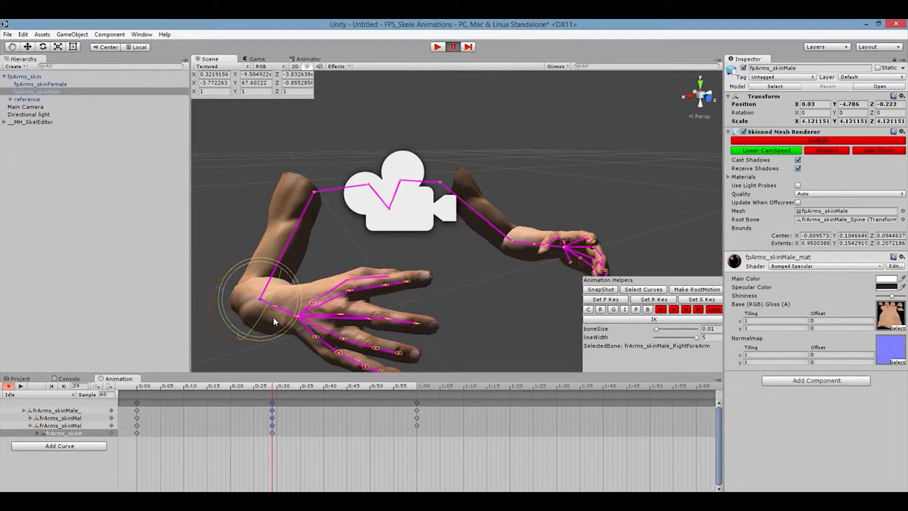
alt+drag(359, 325, 208, 314)
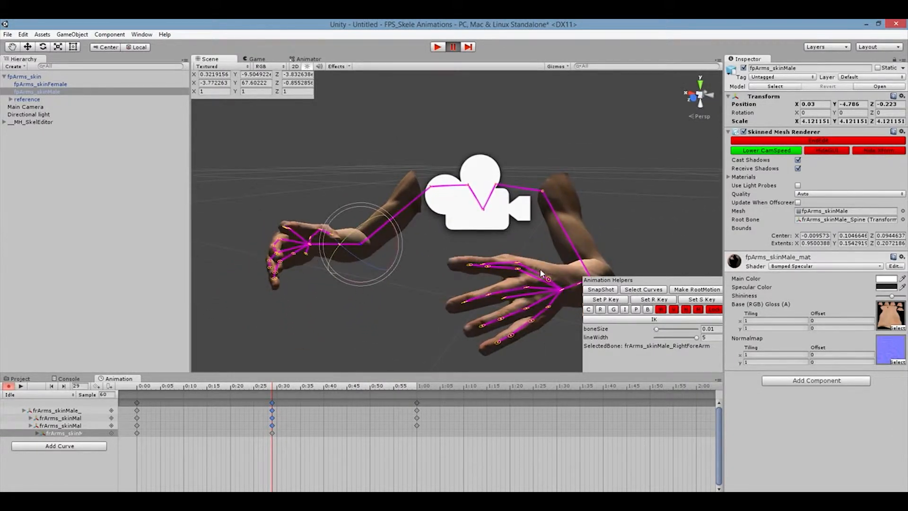
middle_drag(528, 261, 483, 252)
click(511, 264)
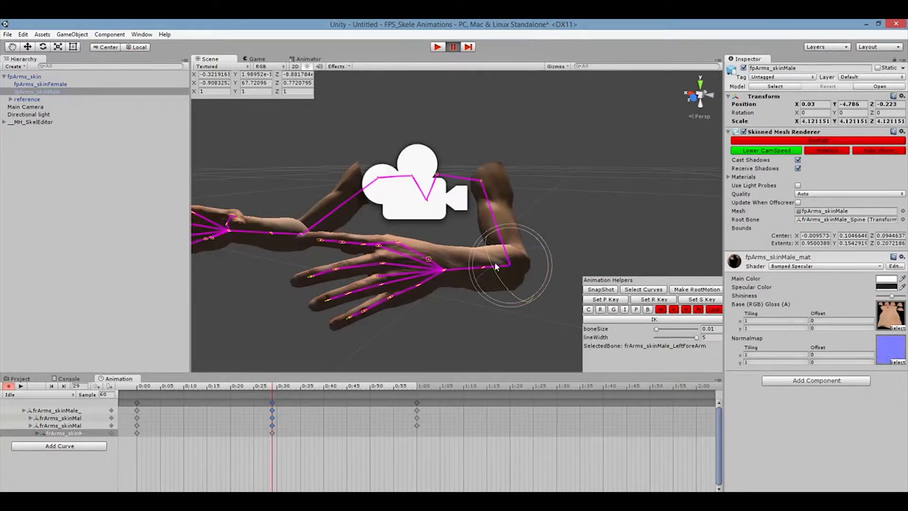
drag(492, 265, 490, 260)
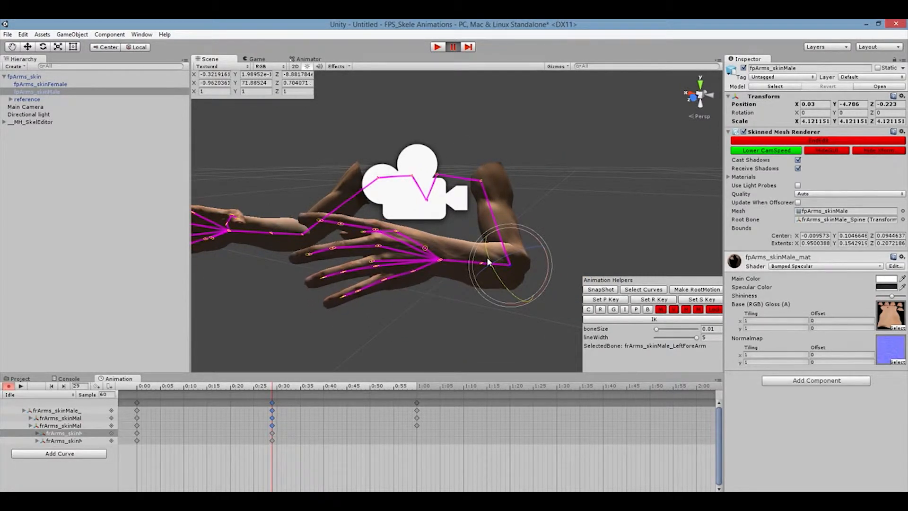
Step: Rotate the tip bone of the left thumb slightly at frame 29
alt+drag(380, 343, 449, 304)
click(476, 282)
alt+drag(465, 330, 539, 348)
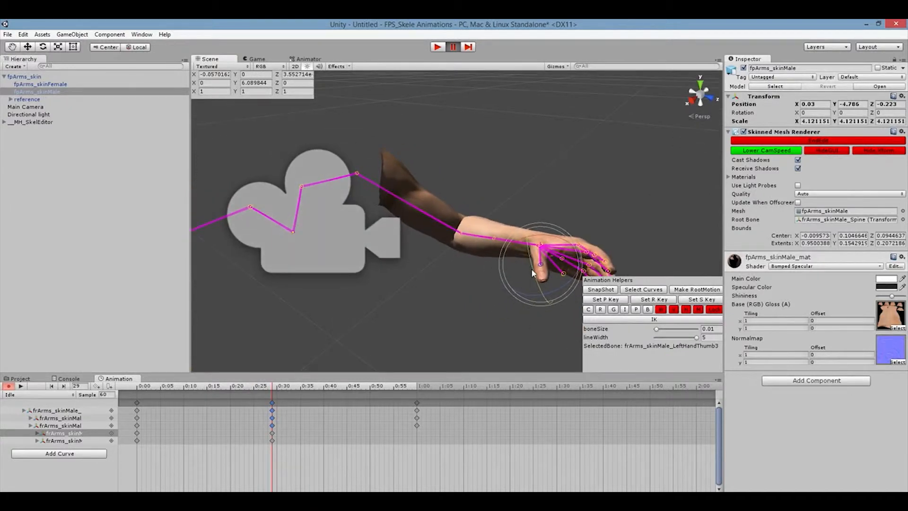
drag(531, 269, 536, 283)
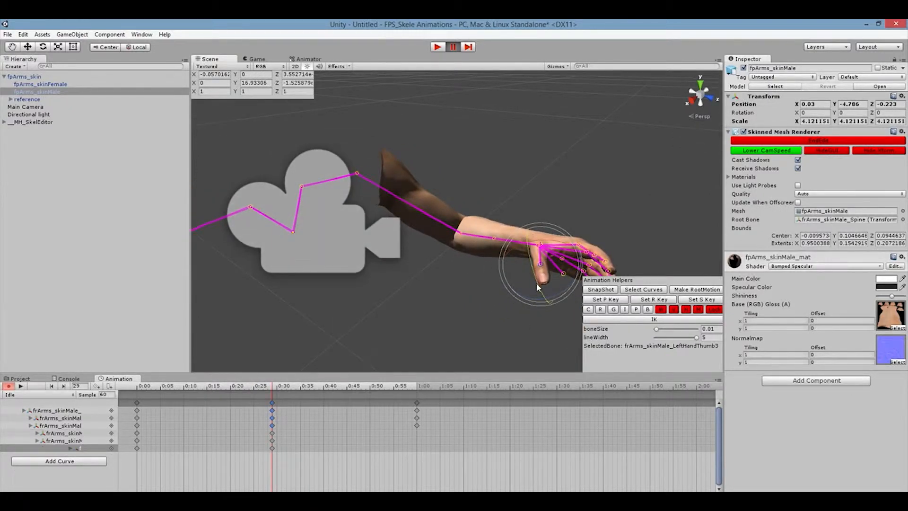
Step: Rotate the fingertip bones of the left hand, including the middle finger and pinky, at frame 29
alt+drag(517, 327, 407, 297)
click(415, 229)
drag(415, 230, 425, 277)
click(427, 259)
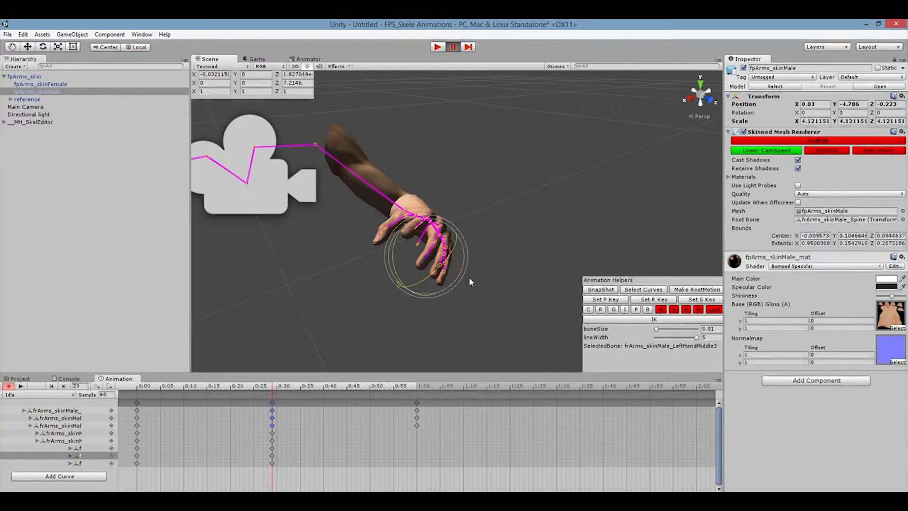
click(441, 268)
drag(454, 280, 401, 259)
click(407, 247)
Step: Rotate the tip bones of the right hand's index, middle, pinky and ring fingers at frame 29
alt+drag(291, 335, 312, 335)
middle_drag(314, 333, 523, 302)
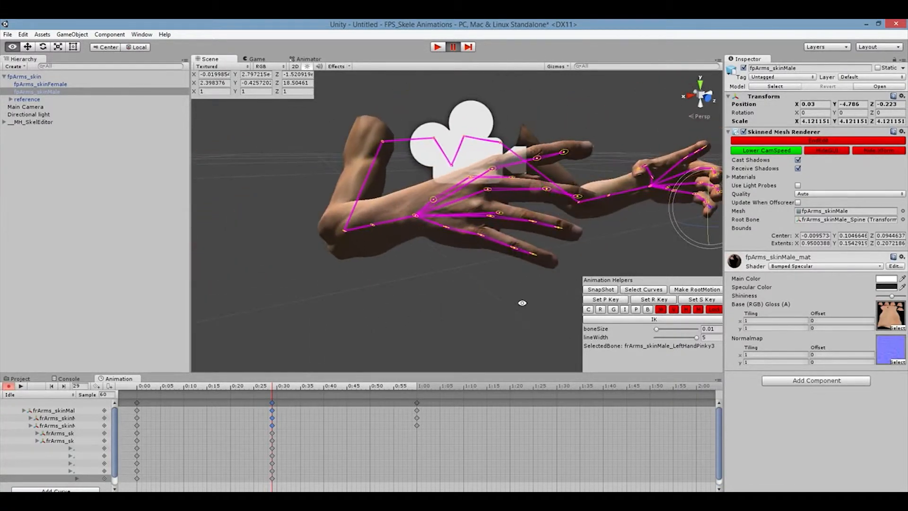
click(560, 159)
drag(557, 134, 563, 124)
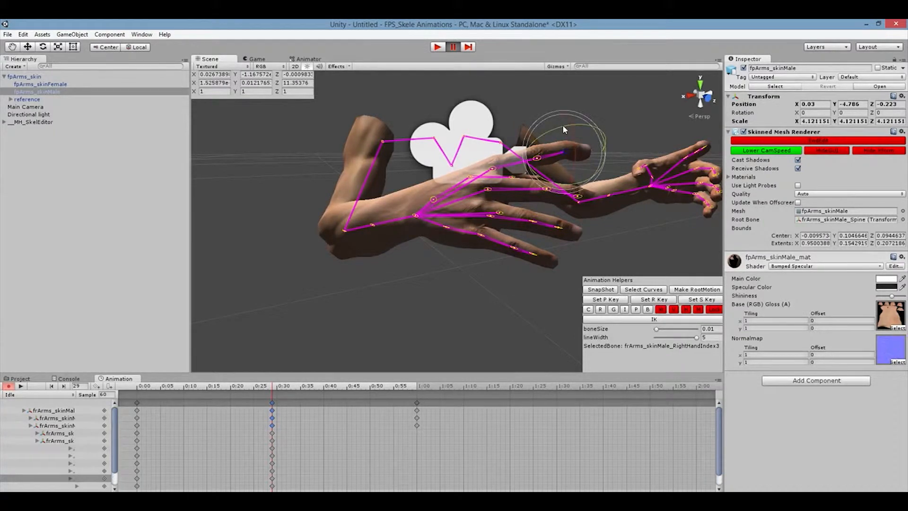
click(577, 198)
drag(586, 190, 585, 195)
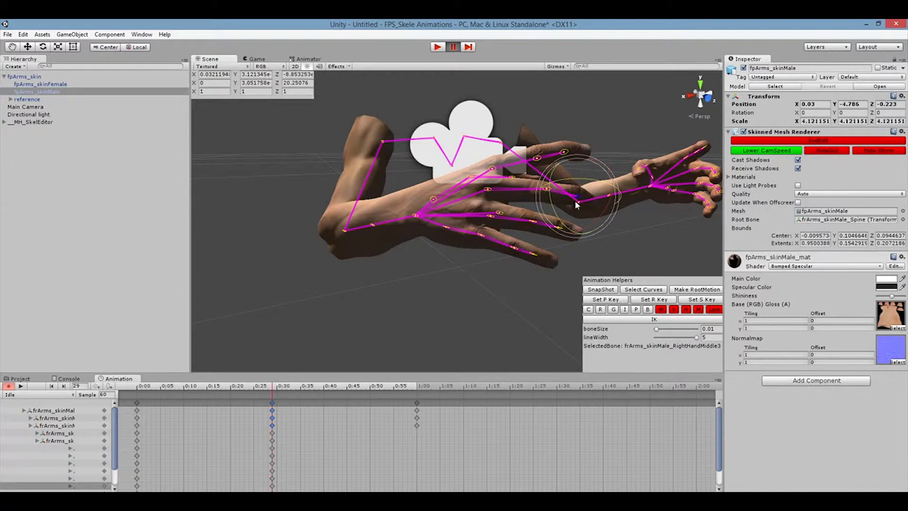
click(536, 255)
drag(536, 259, 548, 266)
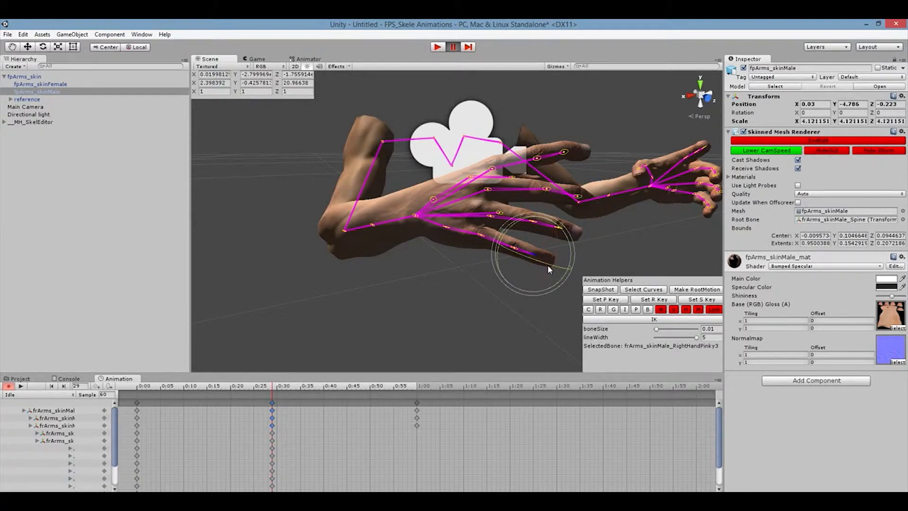
click(561, 228)
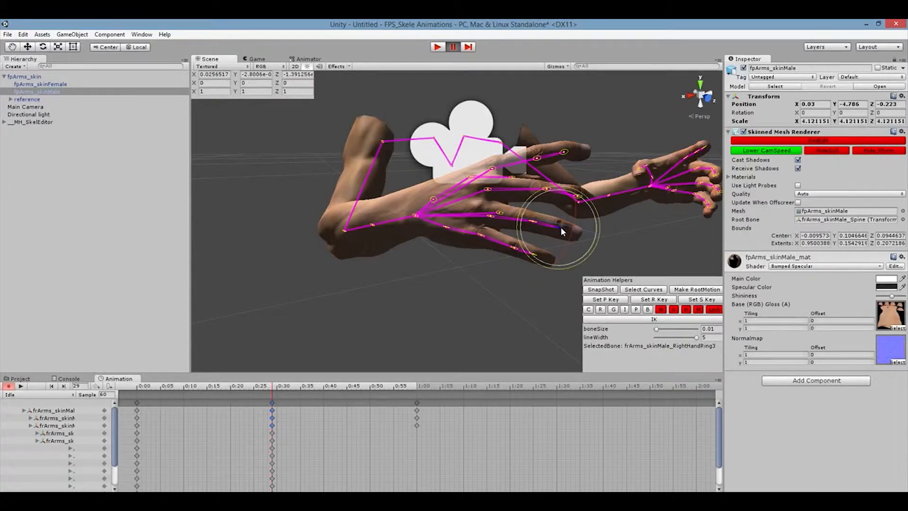
drag(554, 222, 417, 289)
Step: Rotate the tip bone of the right thumb at frame 29 and bring both arms back into front view
click(373, 285)
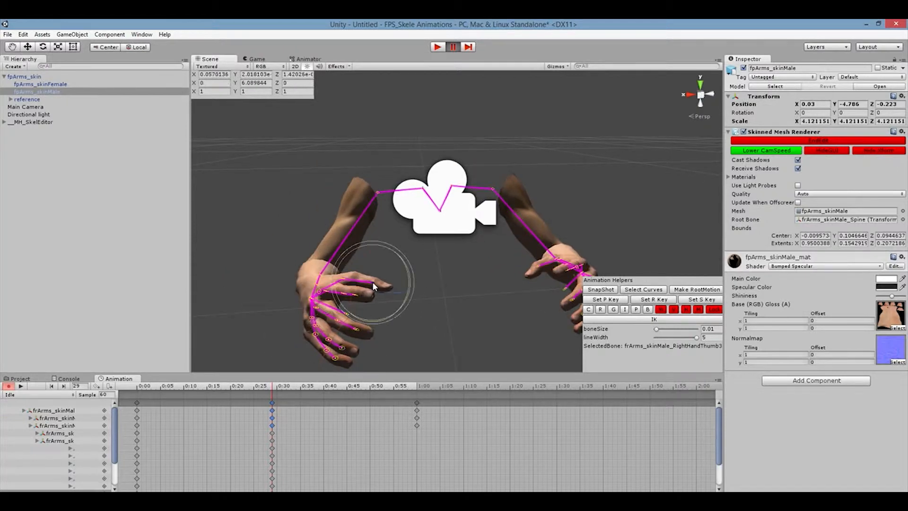
alt+drag(412, 283, 384, 320)
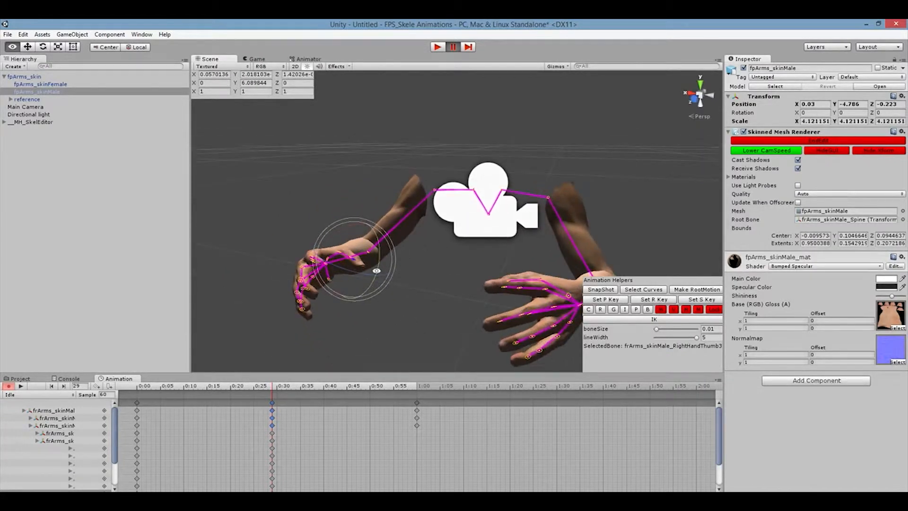
alt+drag(403, 303, 457, 290)
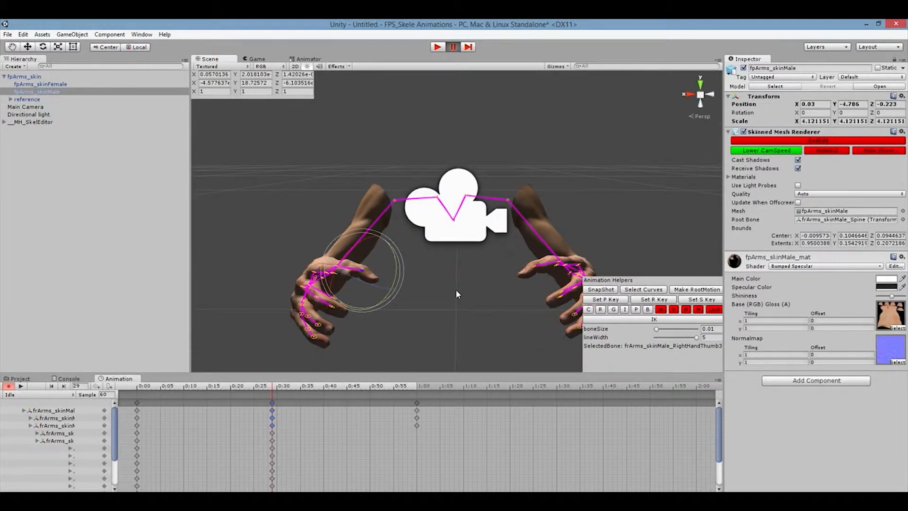
alt+drag(464, 280, 447, 294)
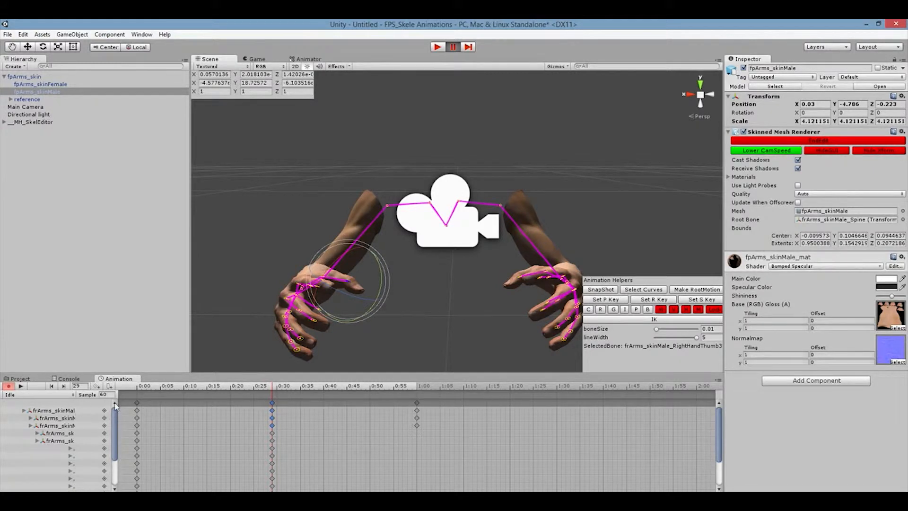
Step: Copy all the Idle clip's keyframes at frame 0 and paste them at frame 60
click(137, 403)
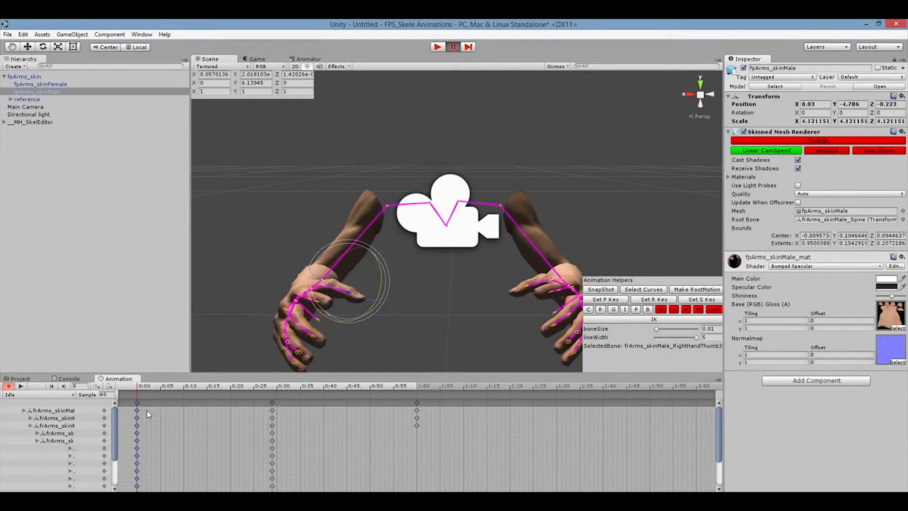
click(417, 403)
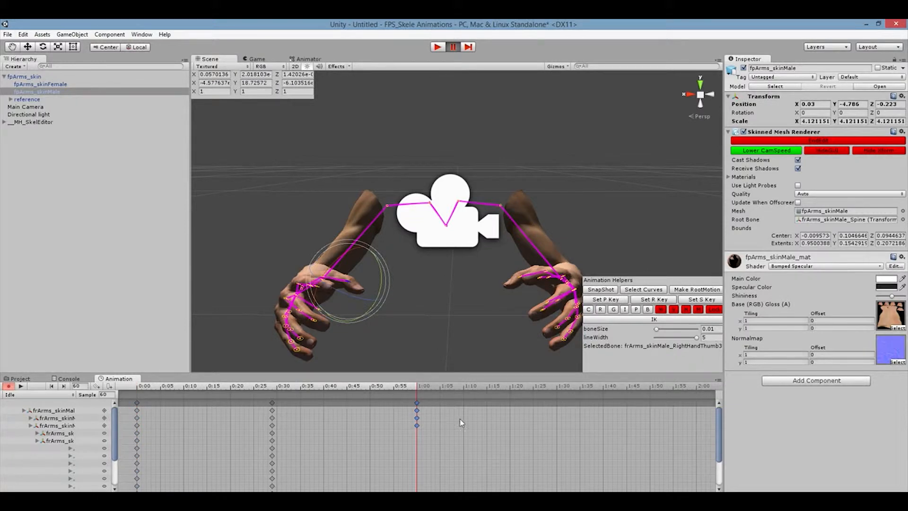
key(ctrl+v)
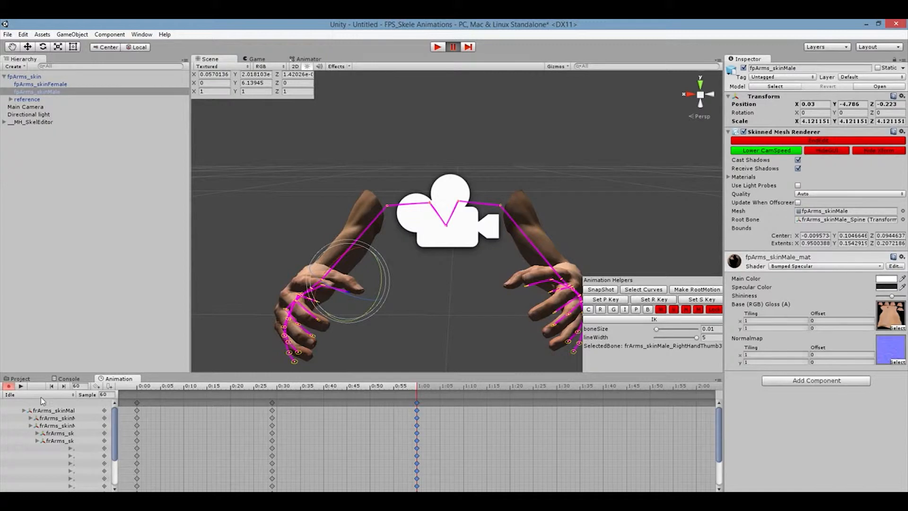
Step: Stop recording the Idle clip and preview its looping playback in the Game view
click(9, 386)
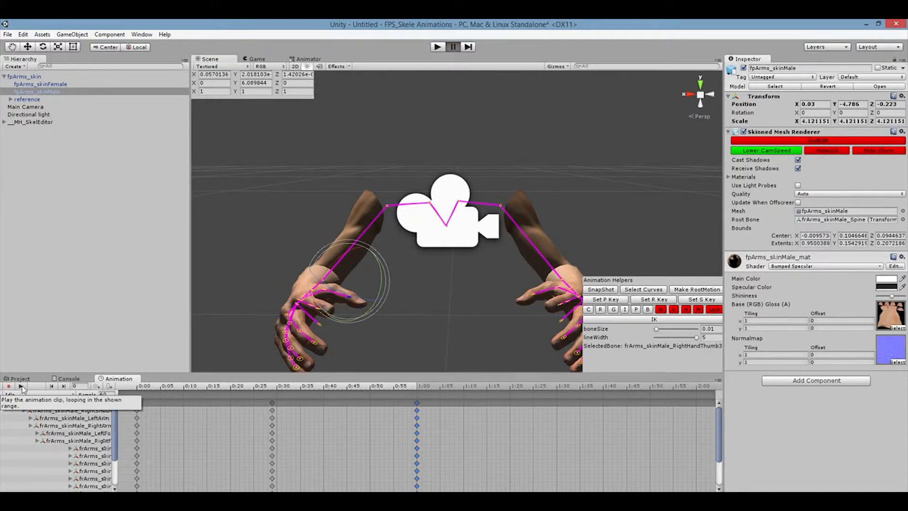
click(21, 386)
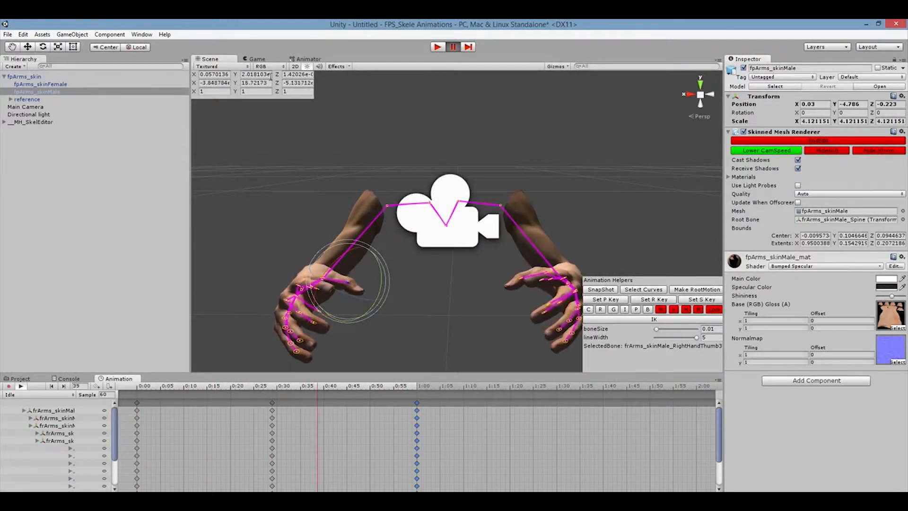
click(256, 59)
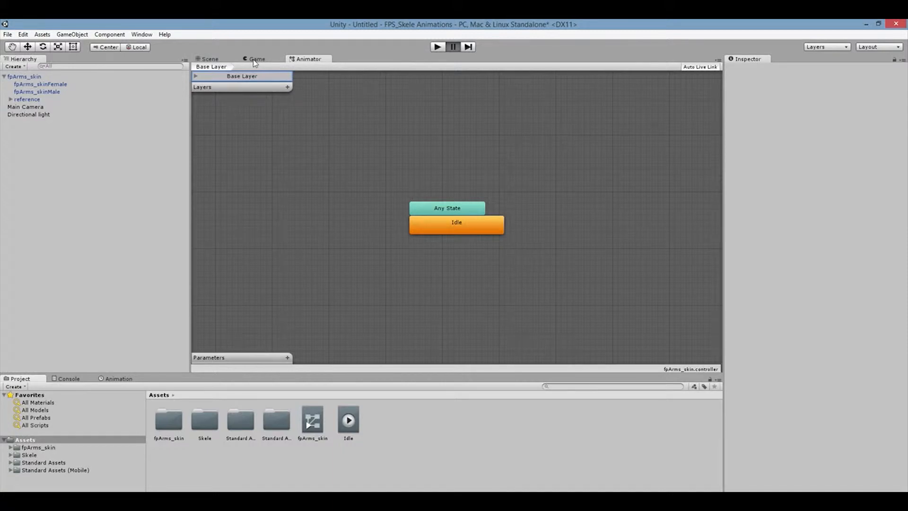
Step: Select the fpArms_skinMale mesh in the Scene view and start Skele bone editing on it
click(207, 60)
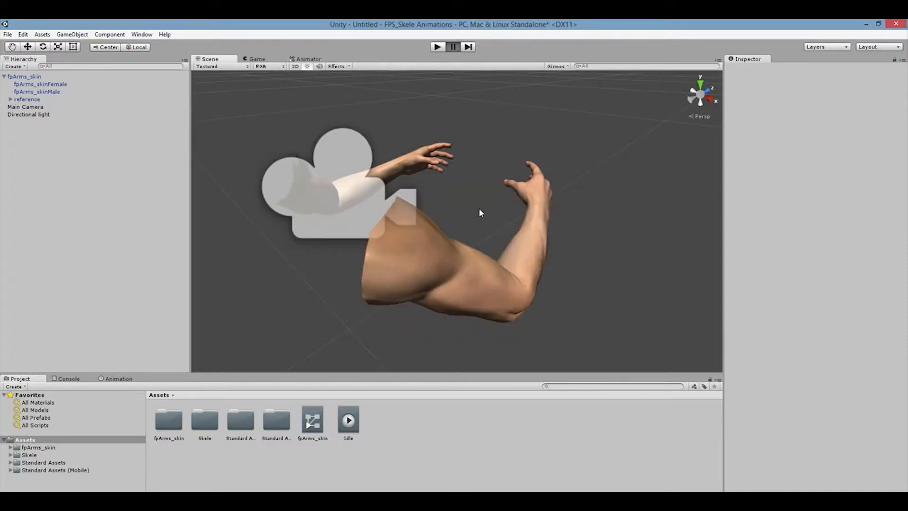
alt+drag(477, 204, 383, 201)
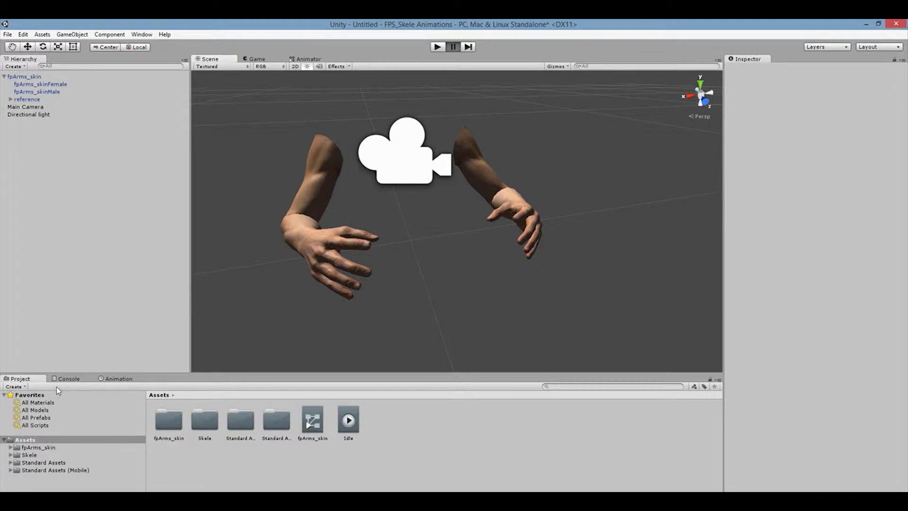
click(322, 185)
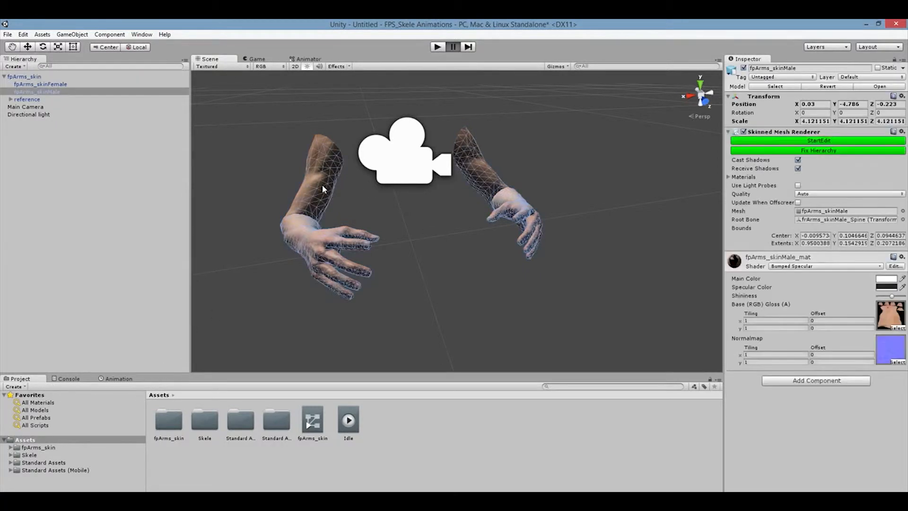
click(807, 141)
alt+drag(452, 275, 467, 272)
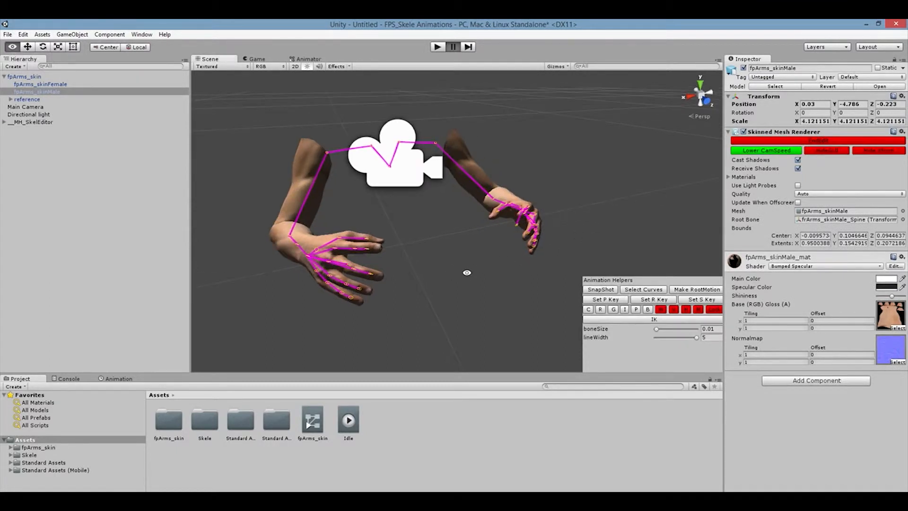
Step: Create a new animation clip named Punch for the arms and turn on keyframe recording
click(119, 379)
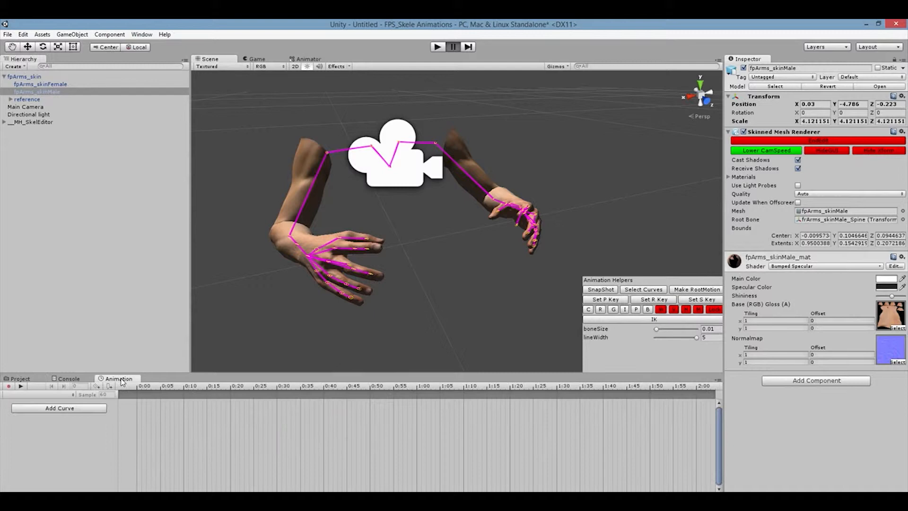
click(44, 395)
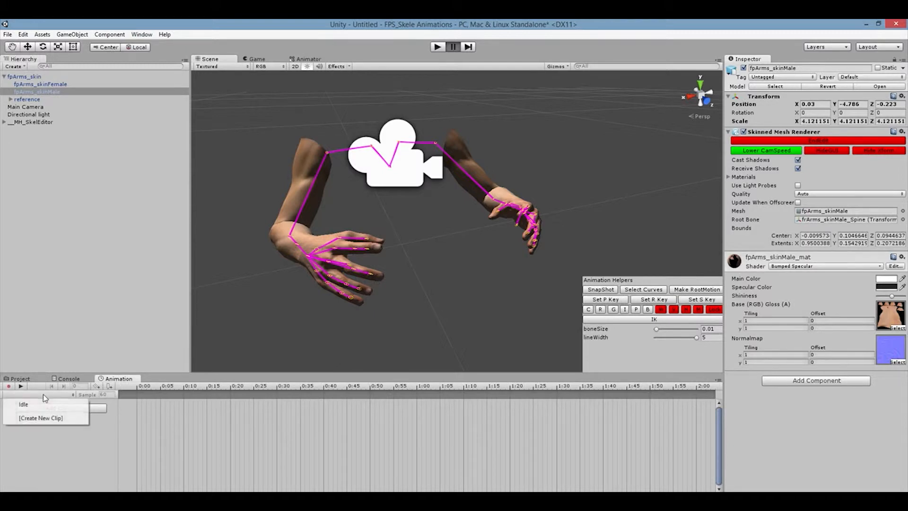
click(38, 421)
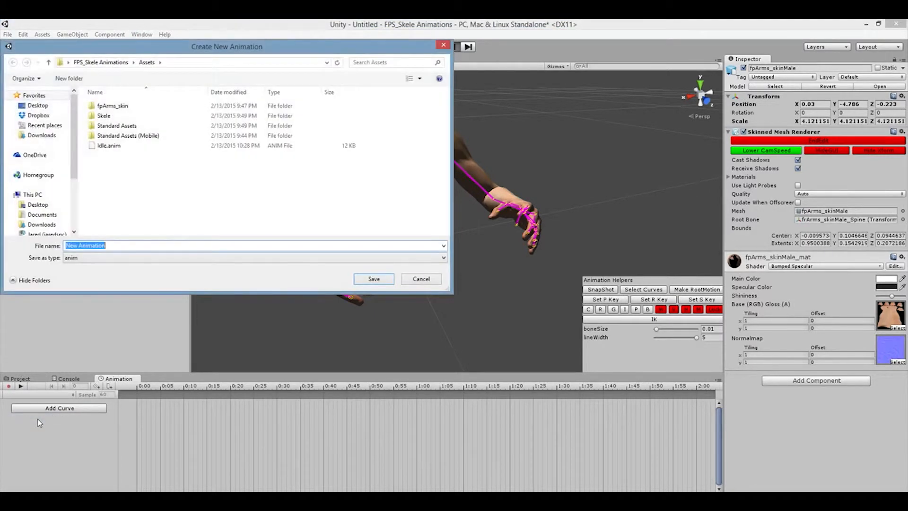
text(Punch)
key(Return)
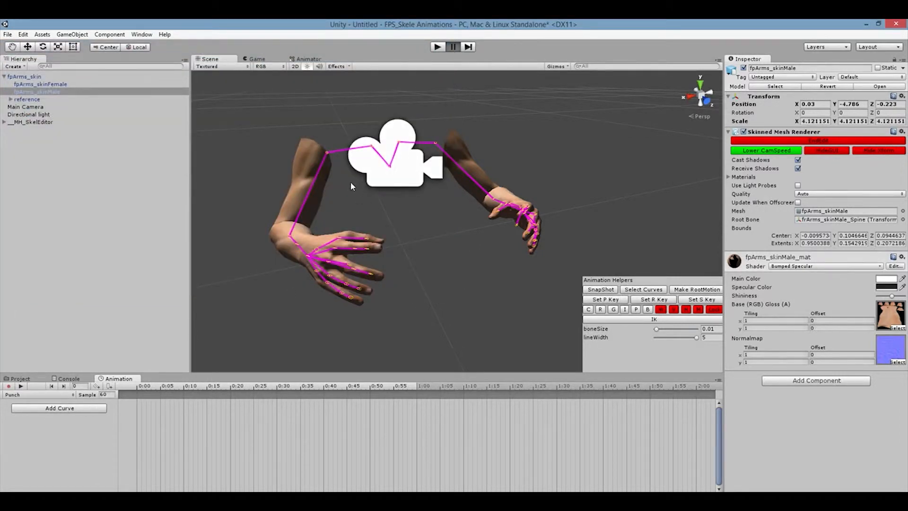
click(8, 386)
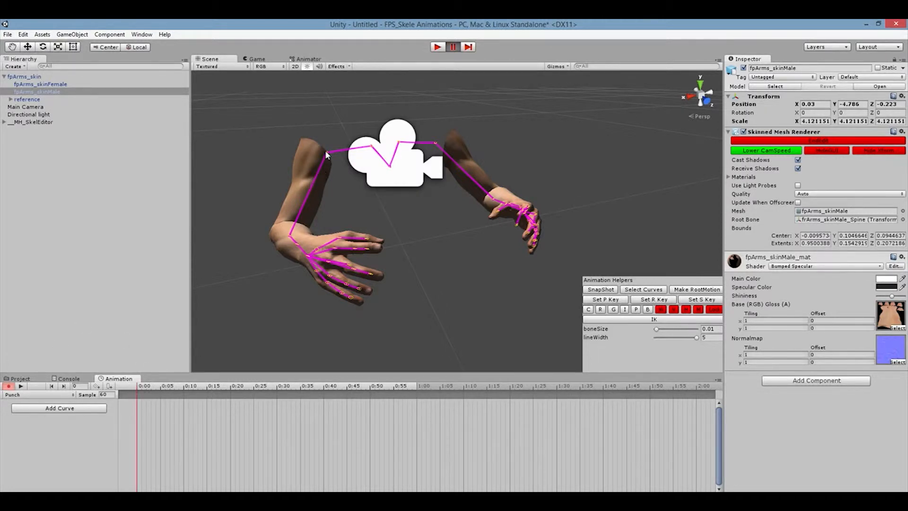
Step: Rotate the right upper arm bone at frame 0 so the arm is raised and reaches forward
alt+drag(308, 210, 272, 180)
click(316, 182)
alt+drag(368, 233, 324, 230)
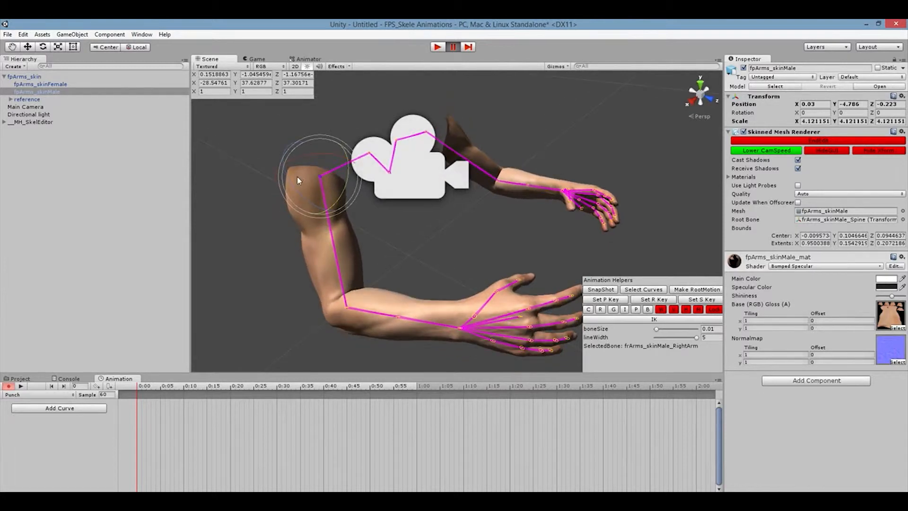
drag(297, 192, 270, 155)
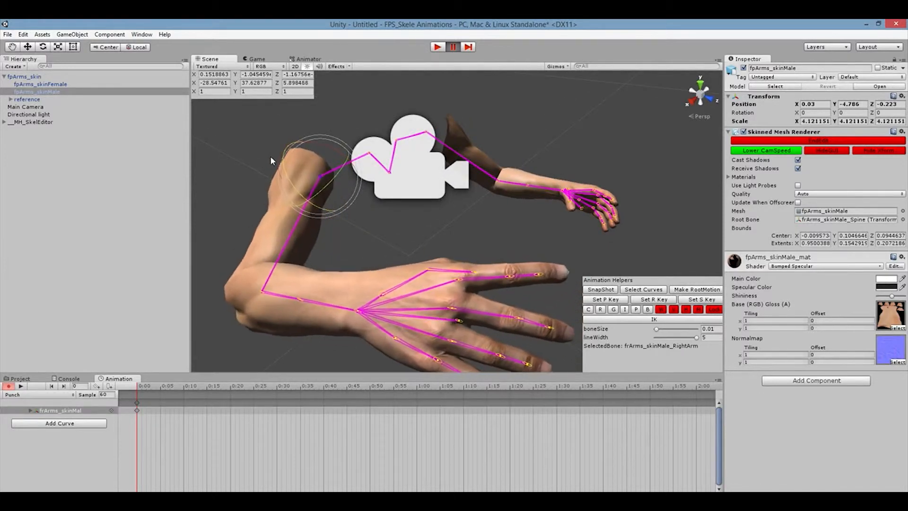
mouse_move(346, 197)
alt+mouse_down()
mouse_move(511, 219)
mouse_move(502, 189)
mouse_move(480, 166)
mouse_move(357, 190)
alt+mouse_up()
drag(301, 189, 331, 179)
drag(355, 212, 348, 193)
Step: Swing the right upper arm out to the side and back behind the shoulder at frame 0
click(354, 204)
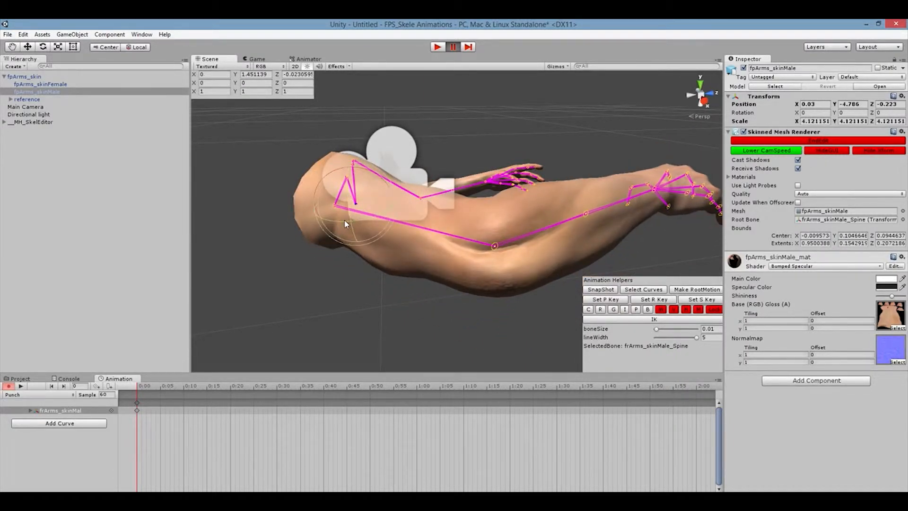
click(335, 213)
drag(337, 220, 261, 203)
alt+drag(494, 227, 278, 197)
scroll(411, 226, down, 3)
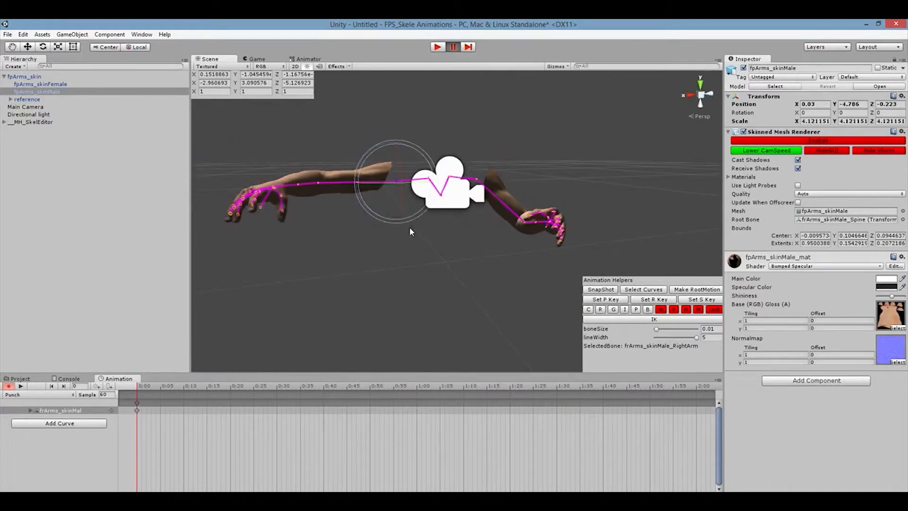
alt+drag(411, 225, 368, 354)
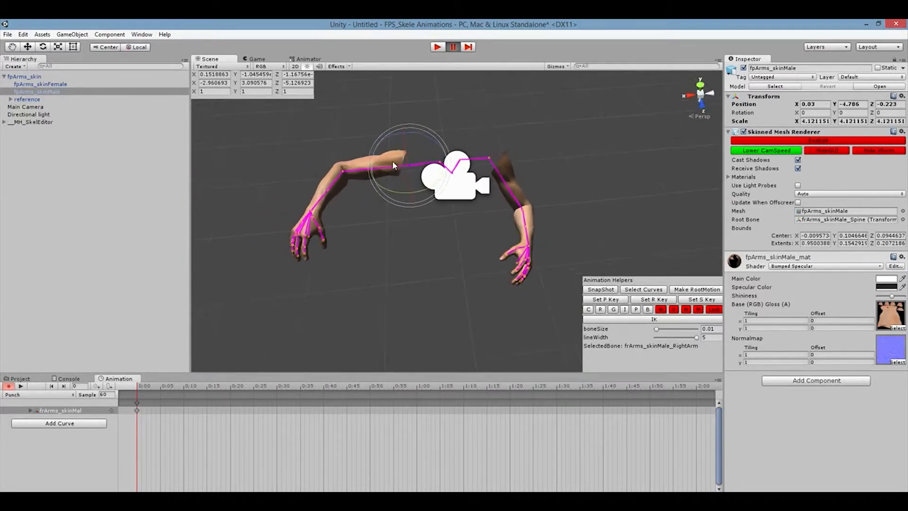
drag(401, 192, 346, 184)
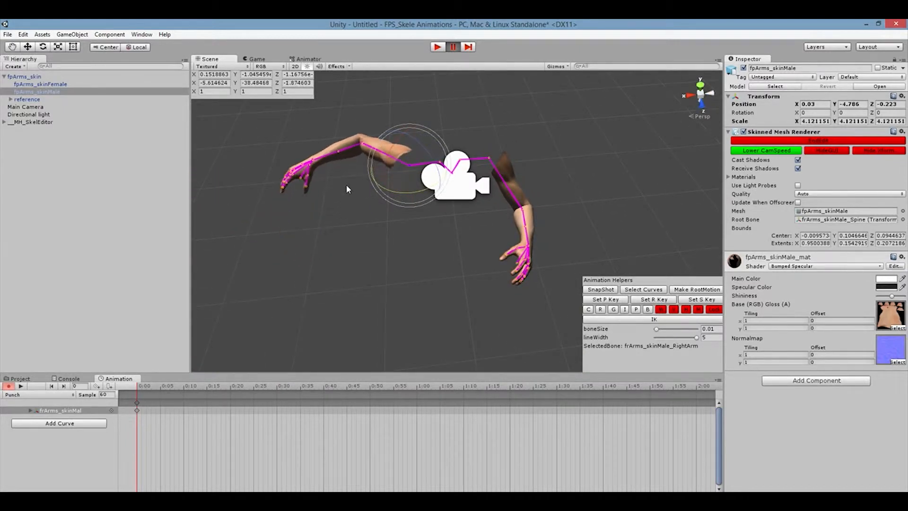
drag(430, 151, 434, 171)
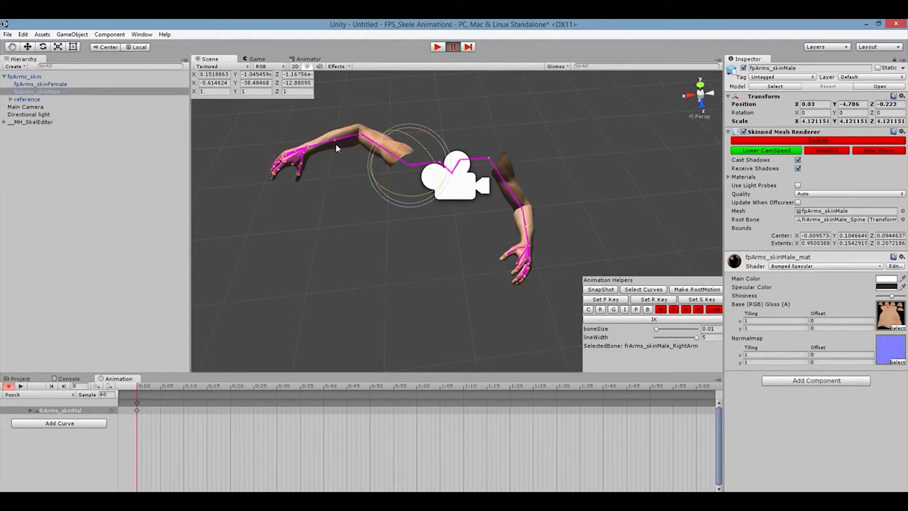
Step: Bend the right forearm at the elbow so the hand points forward at frame 0
click(361, 137)
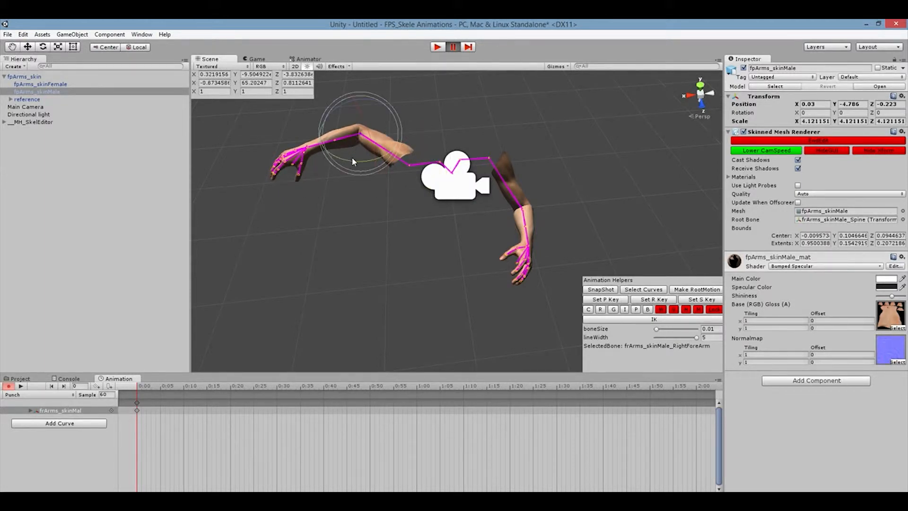
drag(354, 163, 397, 190)
drag(364, 162, 369, 161)
click(352, 151)
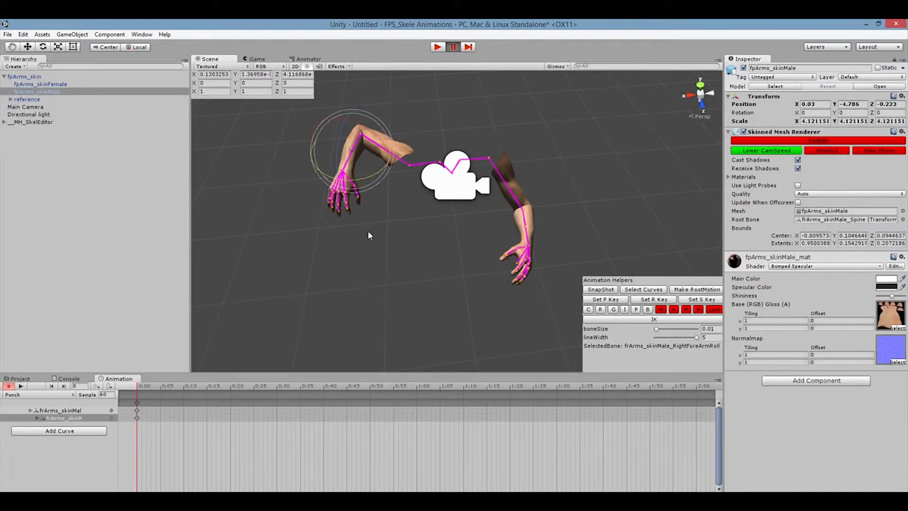
Step: Curl the base bones of the right hand's ring finger and pinky downward at frame 0
scroll(368, 236, up, 8)
middle_drag(299, 238, 563, 263)
right_drag(563, 263, 550, 241)
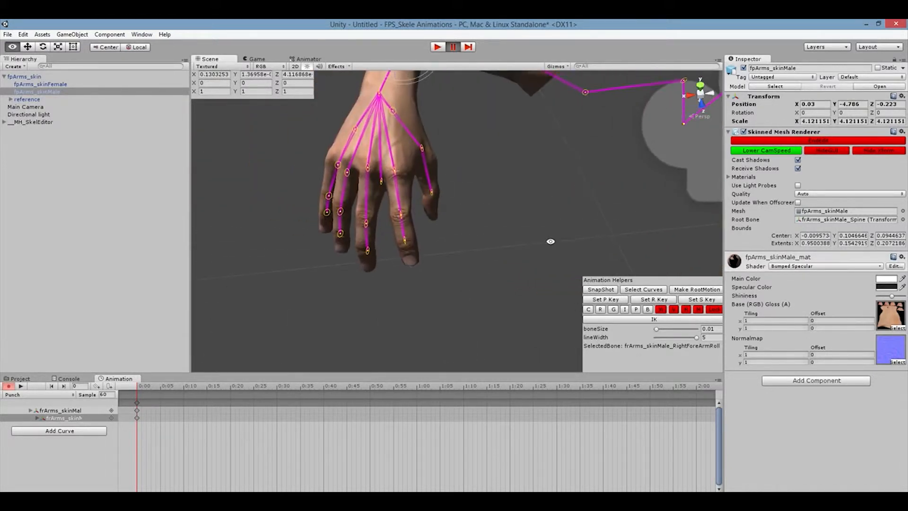
scroll(497, 217, up, 3)
alt+drag(491, 217, 494, 176)
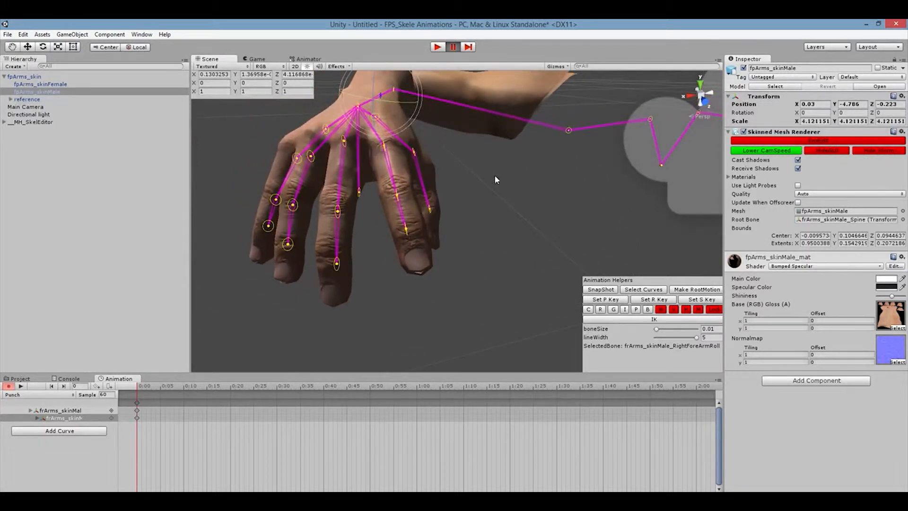
click(309, 156)
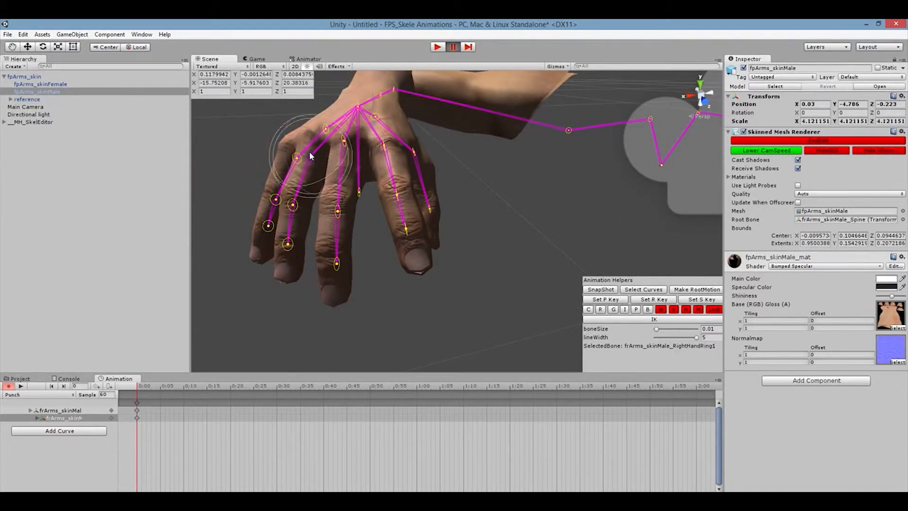
drag(283, 147, 290, 160)
click(296, 158)
drag(263, 171, 290, 167)
Step: Curl the base bones of the right middle and index fingers downward and adjust the ring finger's base bone to match
click(344, 141)
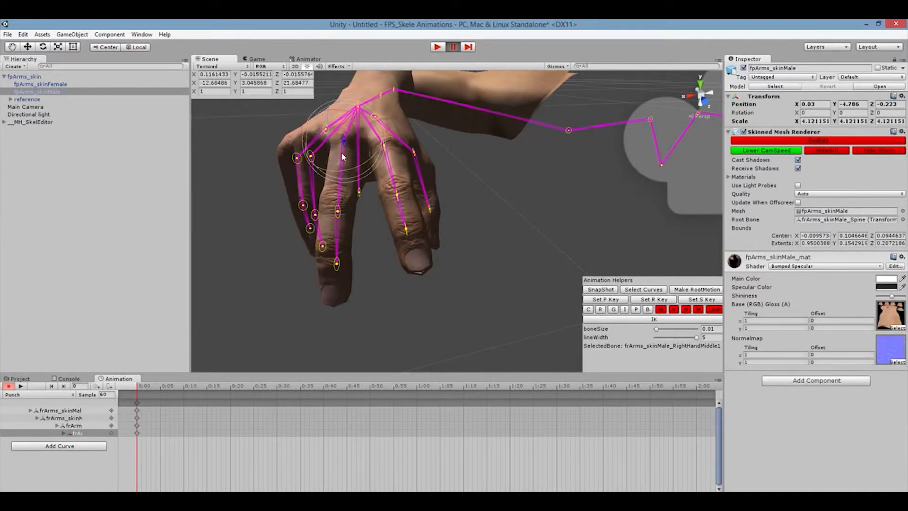
drag(342, 150, 354, 188)
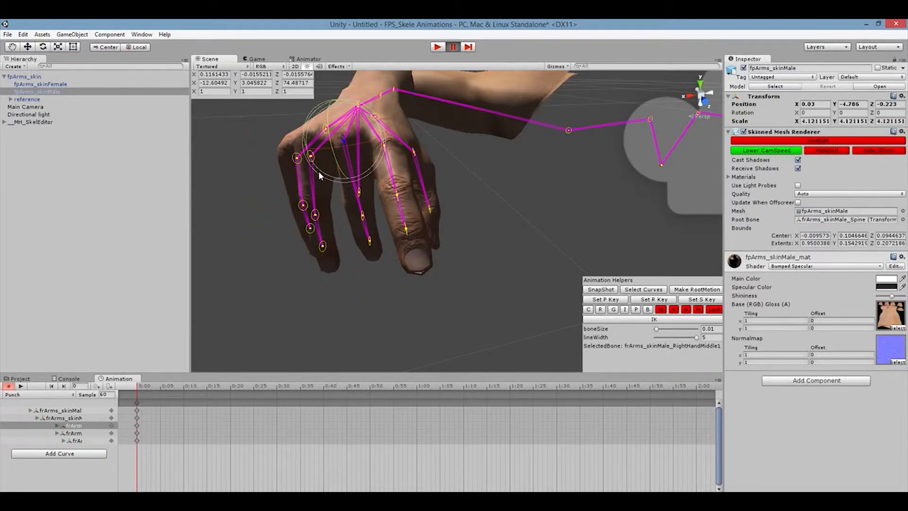
click(310, 156)
drag(287, 168, 304, 168)
click(383, 147)
drag(384, 148, 397, 182)
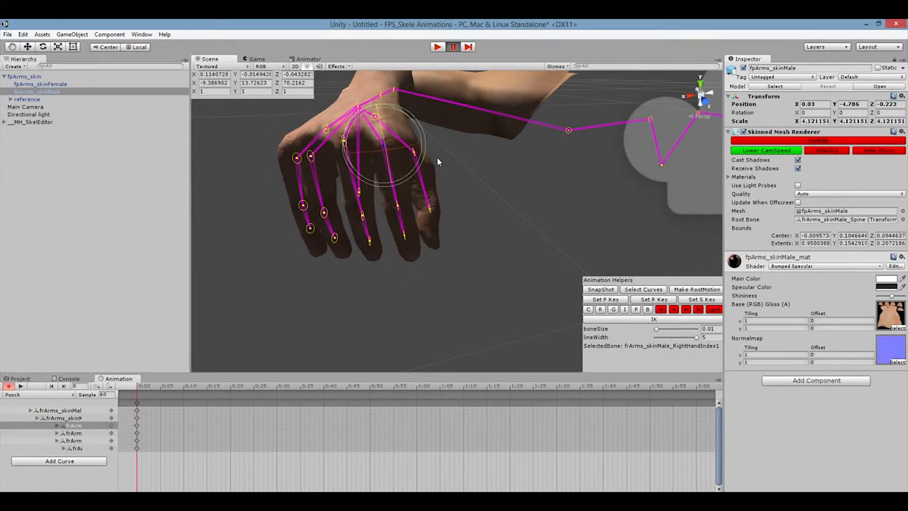
Step: Fold the second bones of the right pinky and ring finger inward toward the palm at frame 0
alt+drag(446, 345, 498, 268)
click(405, 182)
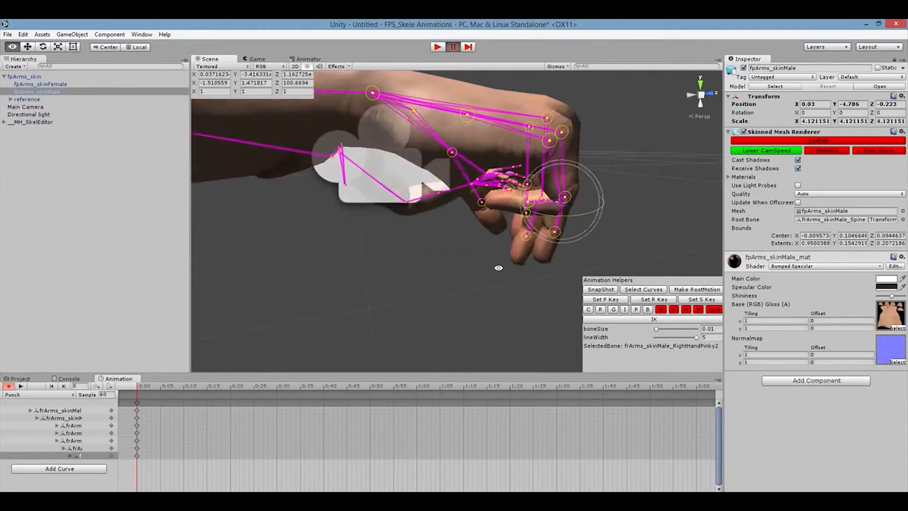
click(527, 203)
alt+drag(605, 165, 420, 294)
alt+drag(494, 179, 446, 178)
click(373, 192)
drag(373, 170, 403, 233)
key(ctrl+z)
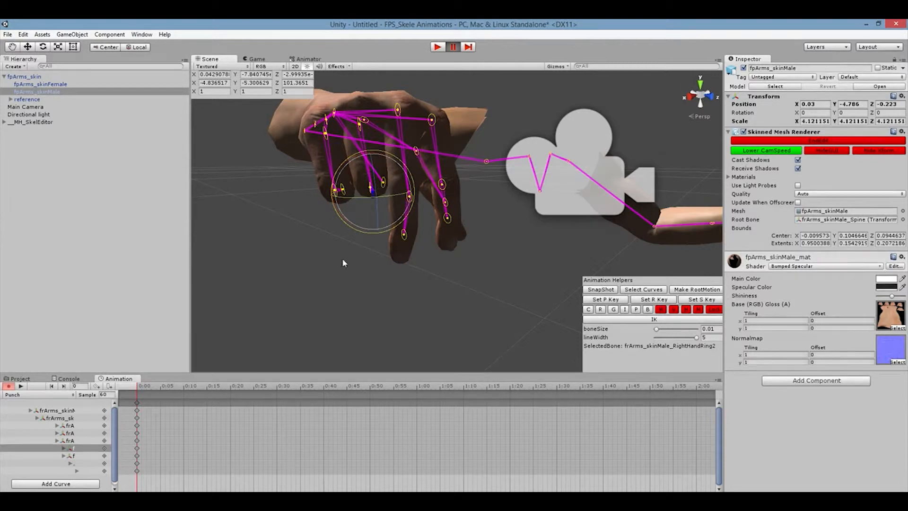
Step: Fold the second bone of the right middle finger inward toward the palm at frame 0
alt+drag(356, 273, 456, 277)
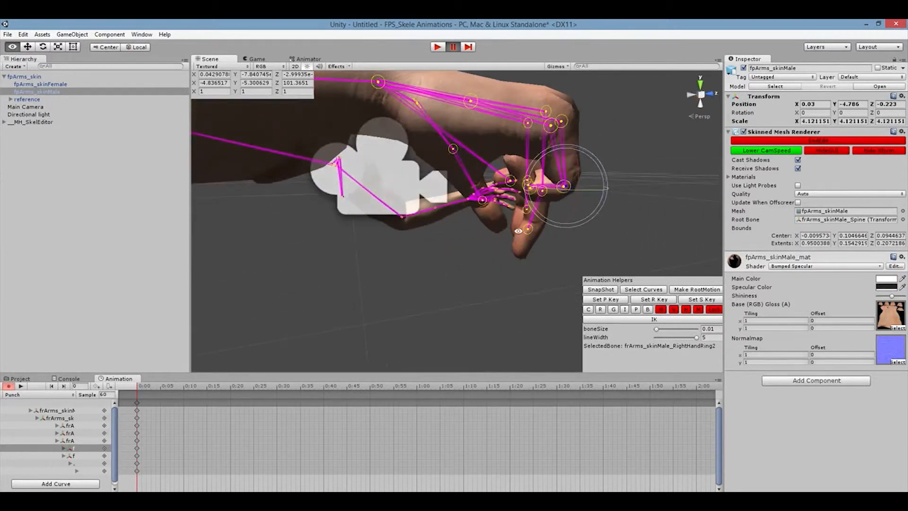
alt+drag(495, 271, 373, 139)
click(384, 134)
drag(390, 128, 534, 264)
alt+drag(565, 203, 622, 158)
click(401, 186)
click(522, 150)
drag(506, 168, 455, 121)
Step: Fold the second bone of the right index finger inward to line up with the other curled fingers
alt+drag(574, 174, 360, 177)
click(389, 171)
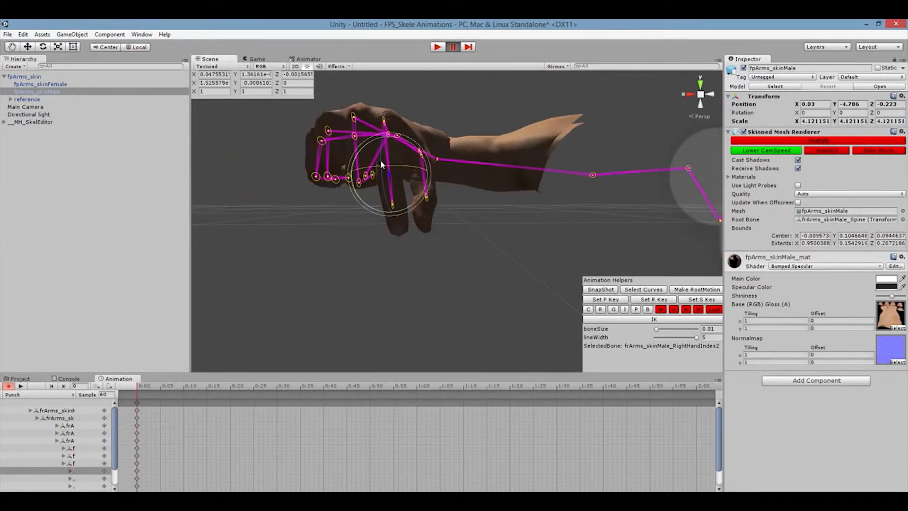
mouse_move(379, 153)
mouse_down()
mouse_move(384, 236)
mouse_move(391, 147)
mouse_up()
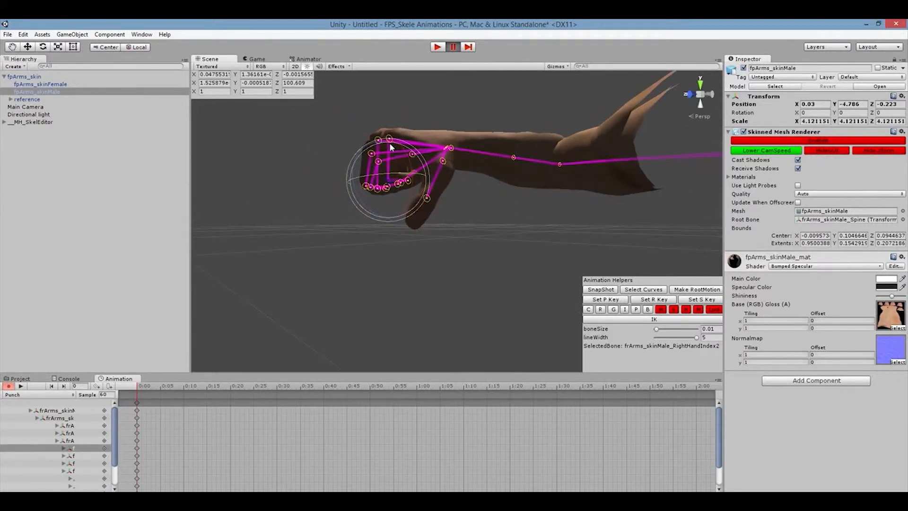
Step: Fold the tip bone of the right index finger in toward the palm at frame 0
click(408, 180)
drag(372, 177, 425, 259)
alt+drag(597, 215, 770, 234)
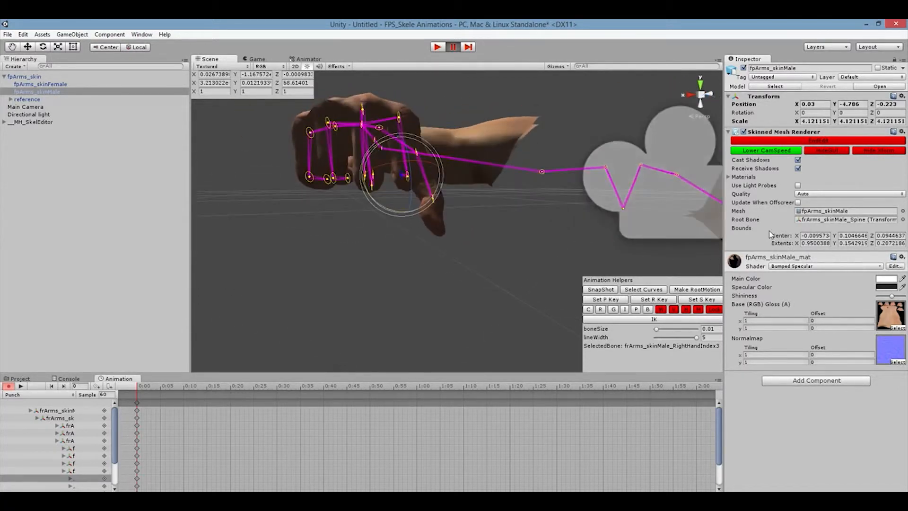
scroll(477, 239, up, 5)
scroll(477, 239, down, 5)
alt+drag(475, 237, 368, 219)
Step: Rotate the second bone of the right thumb in toward the curled fingers at frame 0
click(427, 158)
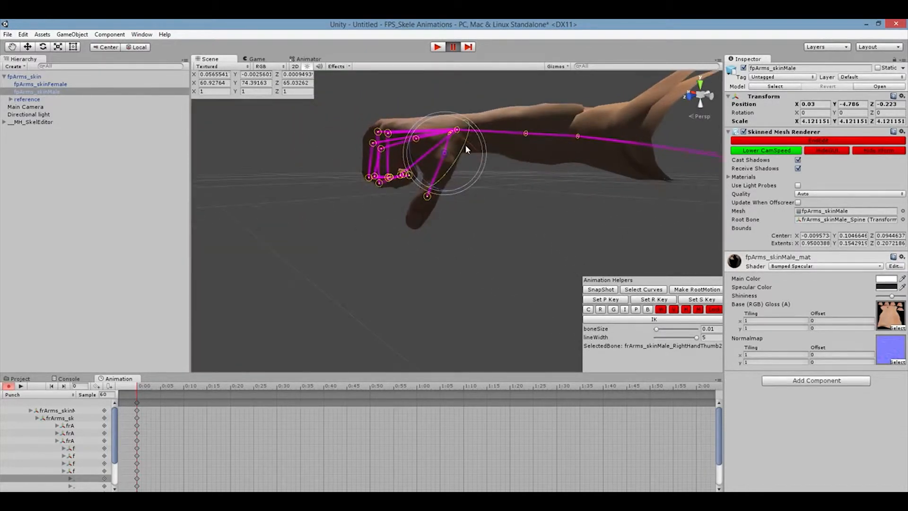
drag(463, 145, 451, 166)
alt+drag(500, 193, 378, 114)
scroll(414, 240, up, 5)
scroll(414, 239, down, 5)
Step: Bend the tip bone of the right thumb across the underside of the fist and undo the last change
middle_drag(410, 237, 411, 285)
alt+drag(411, 285, 318, 319)
click(433, 255)
drag(356, 291, 376, 292)
alt+drag(454, 328, 564, 355)
key(ctrl+z)
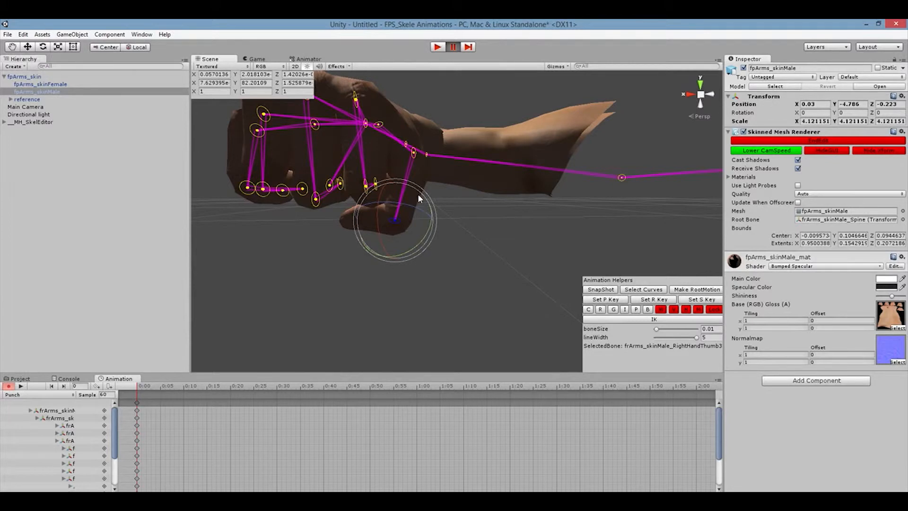
Step: Readjust the second bone of the right thumb to tuck it closer under the fist
click(413, 153)
drag(431, 179, 422, 184)
scroll(471, 207, down, 12)
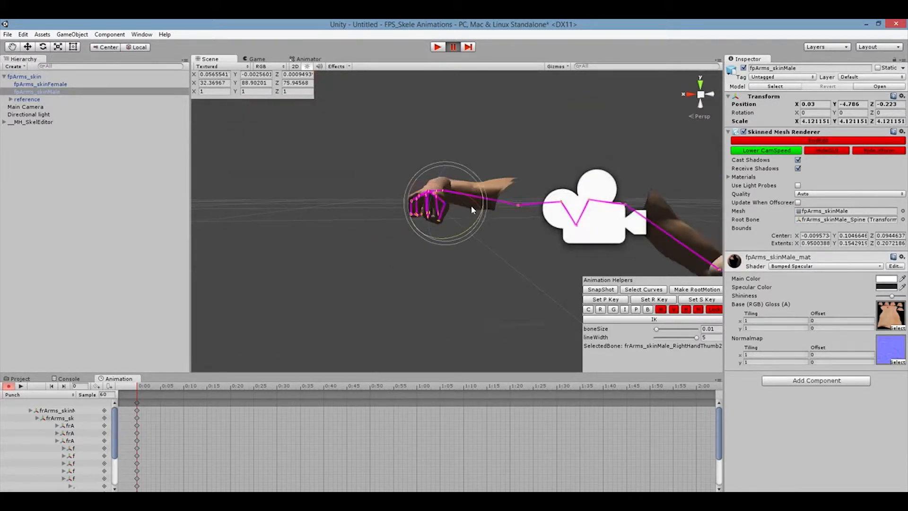
Step: Add a key for all the animated bones at frame 20 of the Punch clip
mouse_move(518, 257)
alt+mouse_down()
mouse_move(436, 242)
mouse_move(483, 262)
mouse_move(523, 254)
alt+mouse_up()
middle_drag(540, 249, 464, 232)
middle_drag(423, 259, 418, 232)
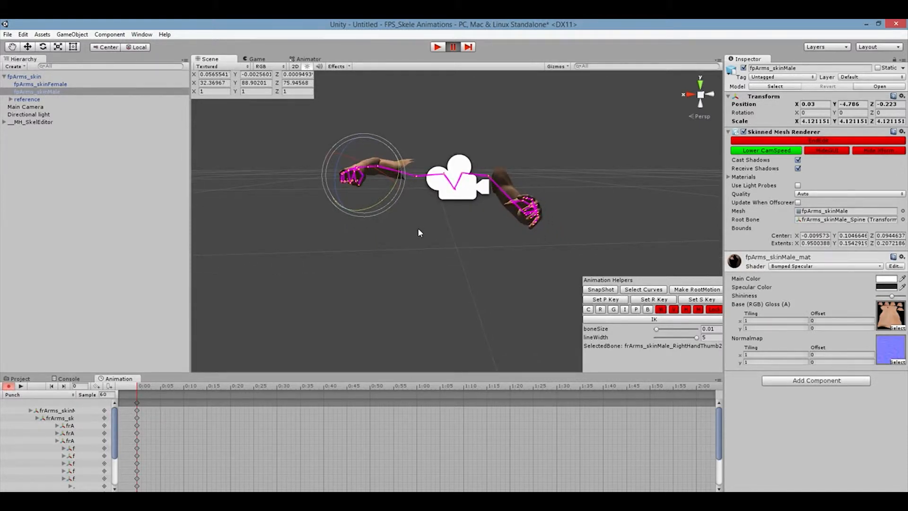
alt+drag(420, 231, 416, 284)
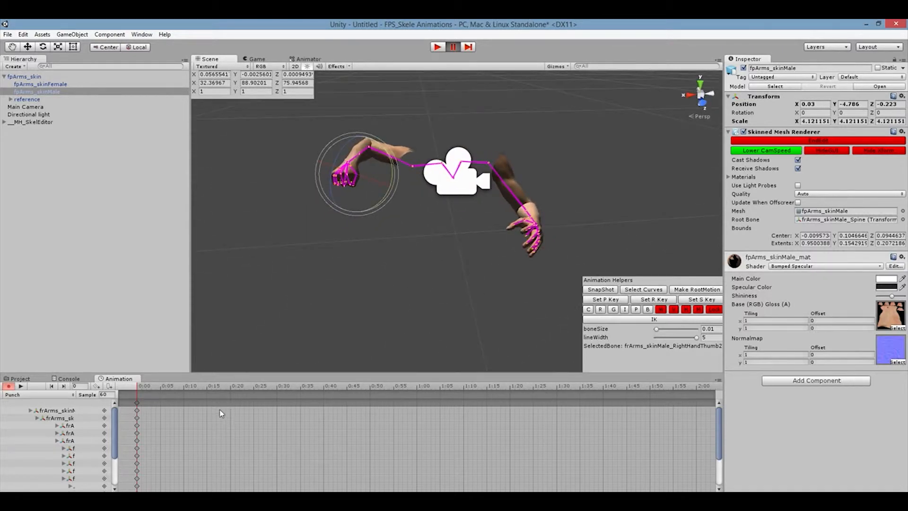
right_click(235, 403)
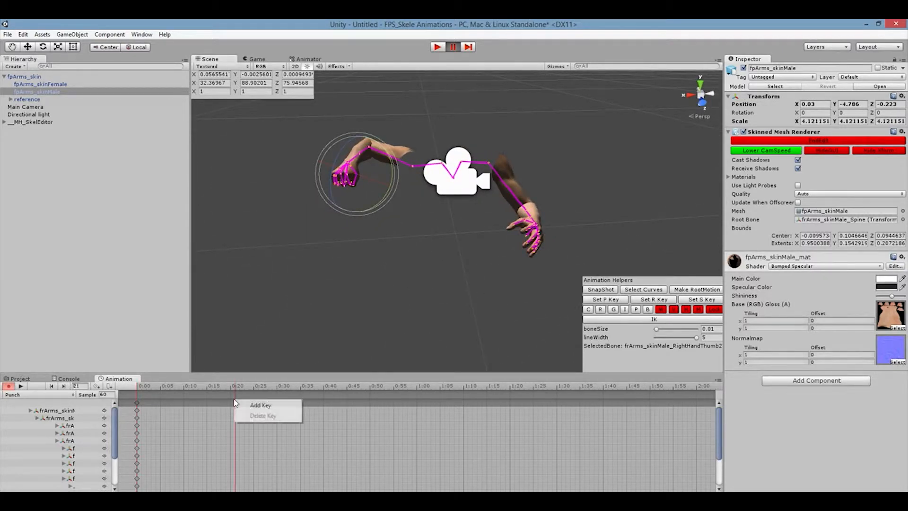
click(227, 400)
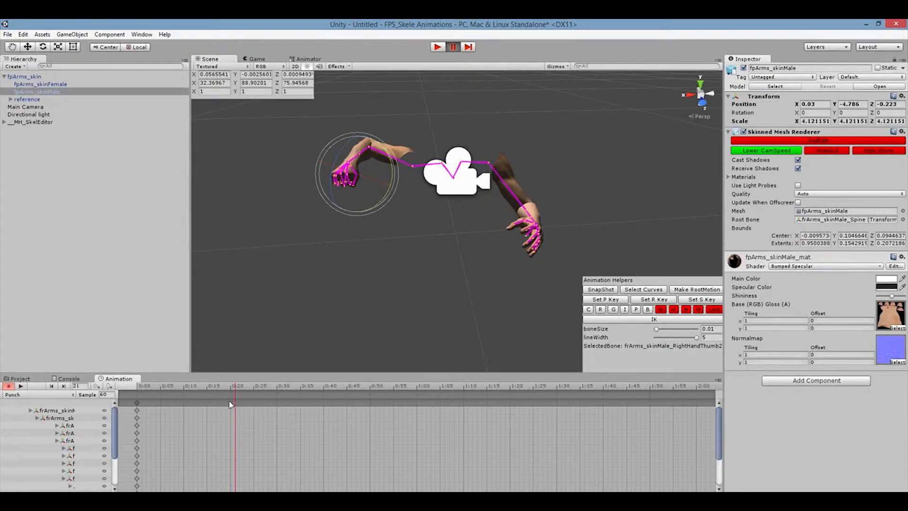
right_click(230, 403)
click(238, 408)
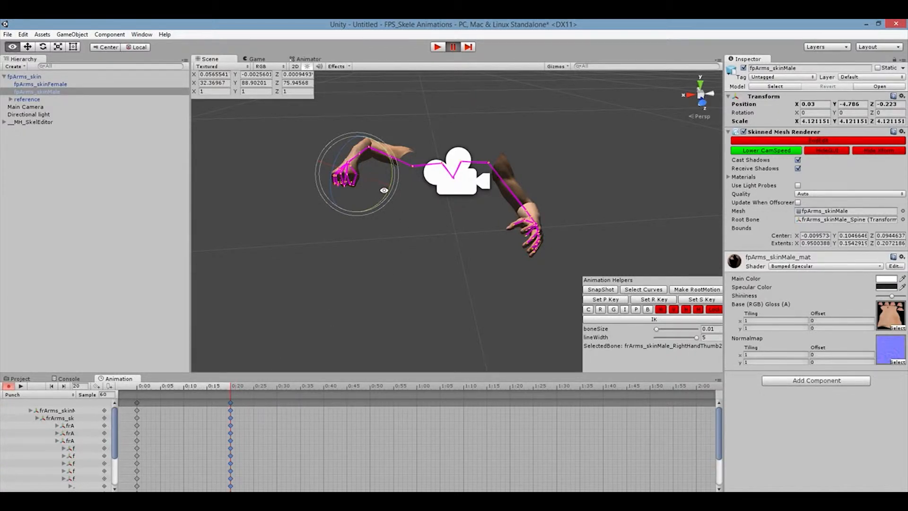
Step: Switch the right hand bone to IK with a link length of 3 and shift the hand slightly at frame 20
scroll(381, 184, up, 3)
middle_drag(382, 183, 441, 263)
scroll(387, 221, up, 2)
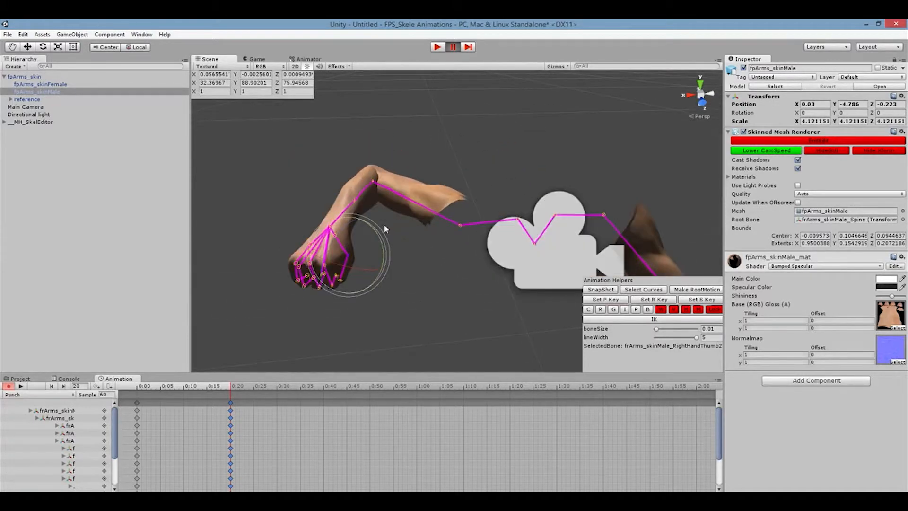
click(330, 229)
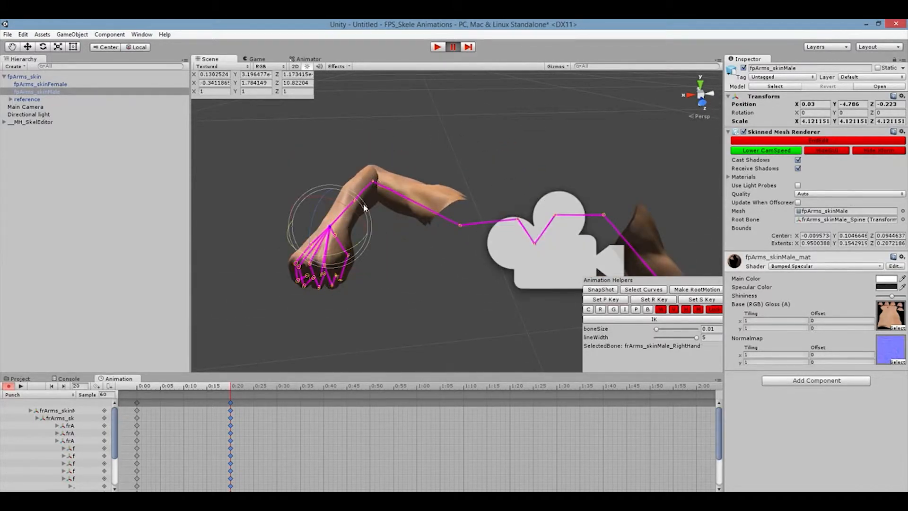
click(666, 319)
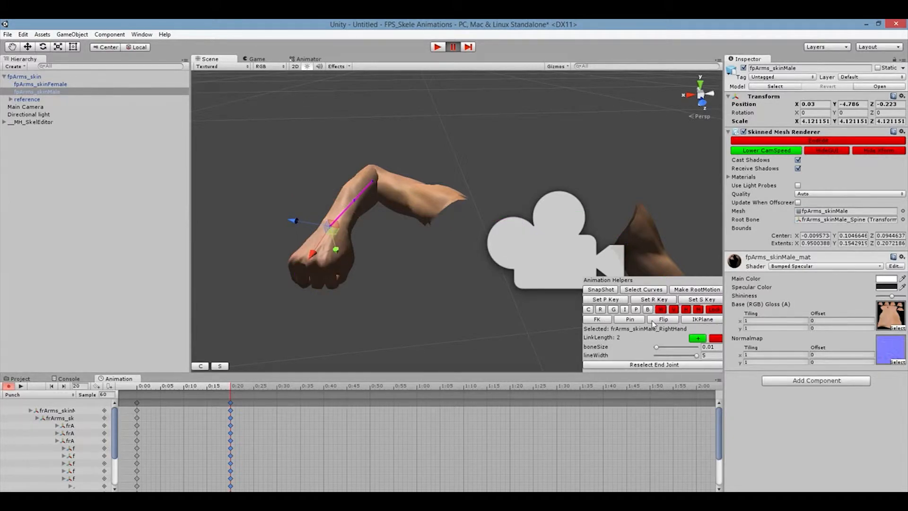
click(697, 339)
scroll(398, 260, down, 3)
middle_drag(398, 260, 388, 241)
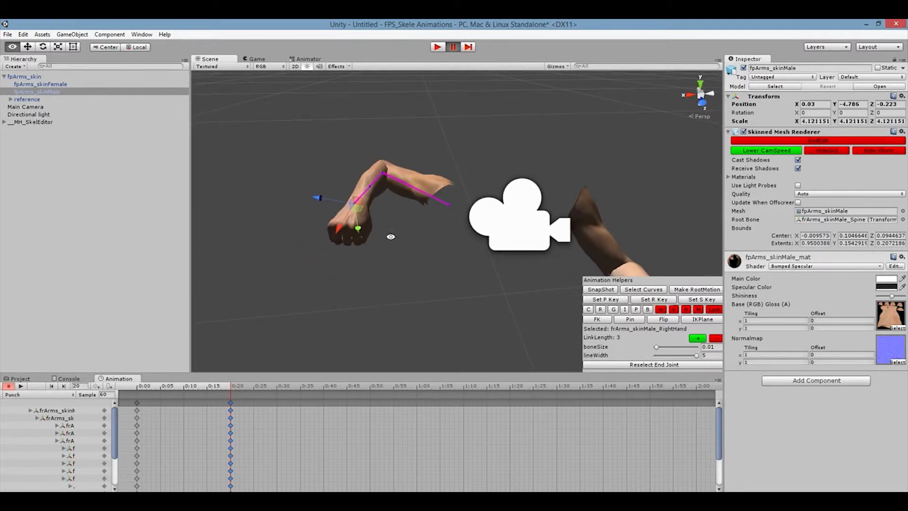
drag(357, 207, 358, 211)
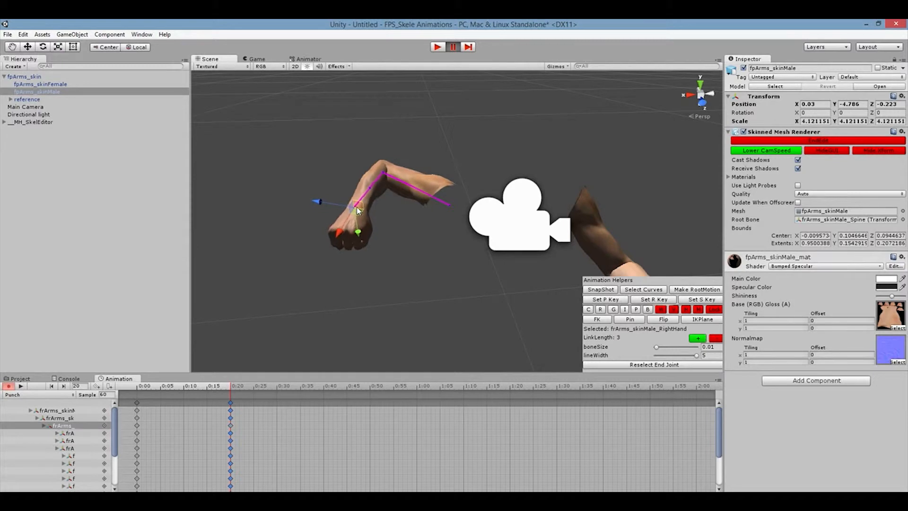
Step: Try longer and shorter IK link lengths on the right hand chain and return to 3
scroll(430, 252, down, 1)
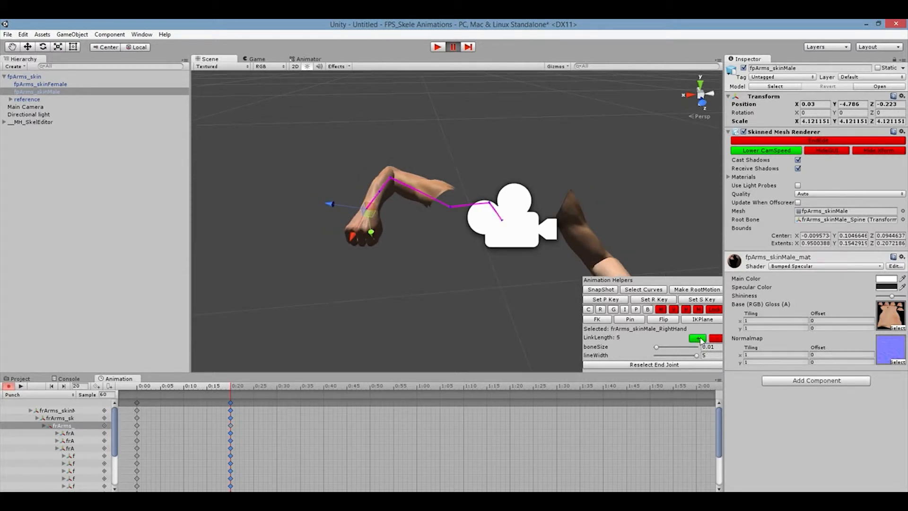
click(715, 338)
click(715, 338)
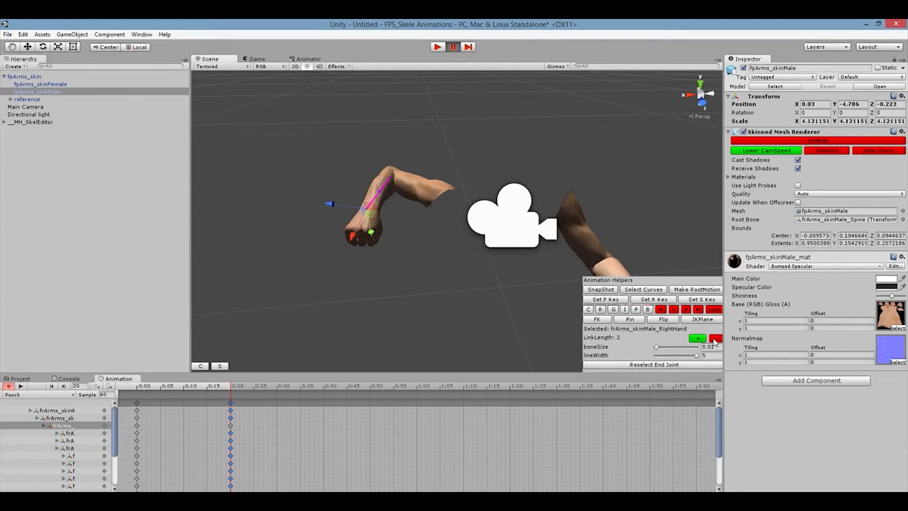
click(696, 338)
click(696, 338)
click(696, 338)
click(696, 338)
click(715, 338)
click(715, 338)
click(715, 338)
click(696, 338)
Step: Move the right hand's IK target forward and inward at frame 20 to extend the arm into a punch
alt+drag(446, 299, 408, 272)
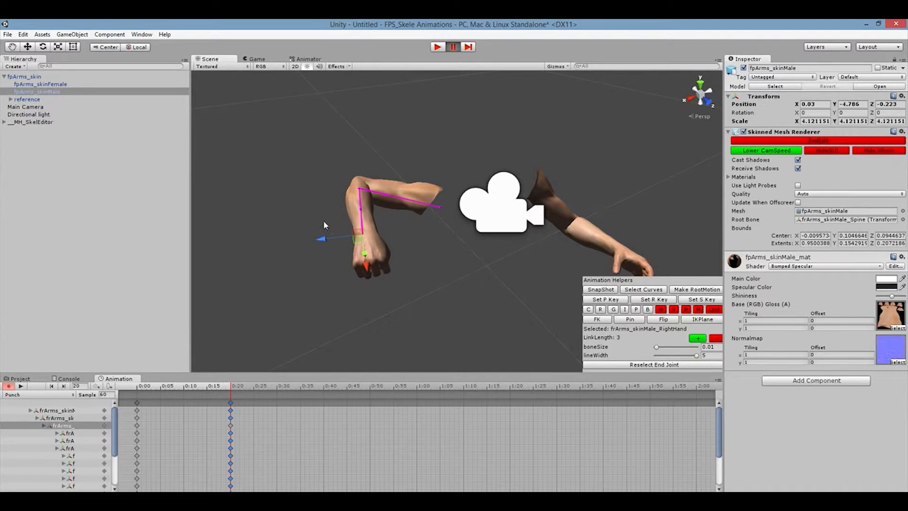
drag(362, 246, 496, 329)
alt+drag(509, 281, 475, 311)
middle_drag(476, 311, 481, 316)
drag(394, 254, 374, 251)
alt+drag(425, 315, 246, 270)
drag(443, 255, 348, 248)
Step: Reposition the right hand's IK target nearer the fist so the straightened arm punches in front of the camera
alt+drag(402, 263, 469, 367)
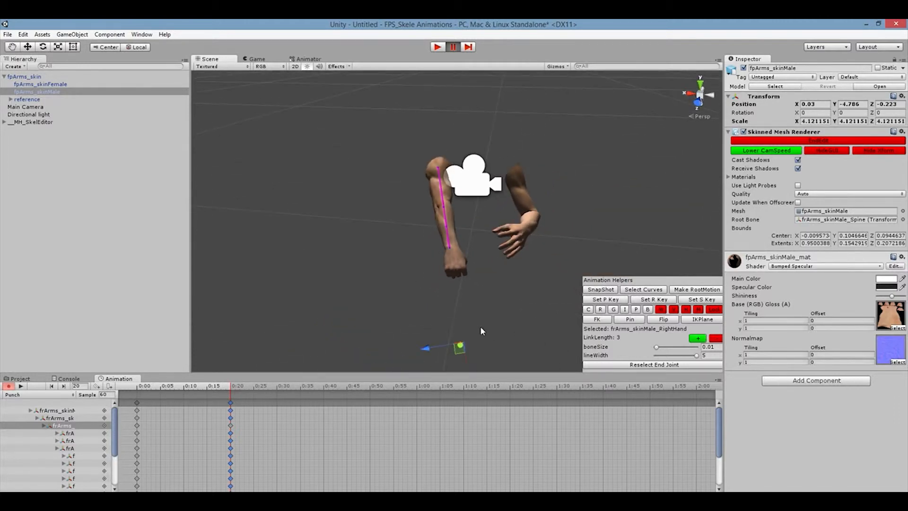
drag(462, 347, 384, 237)
alt+drag(422, 277, 622, 314)
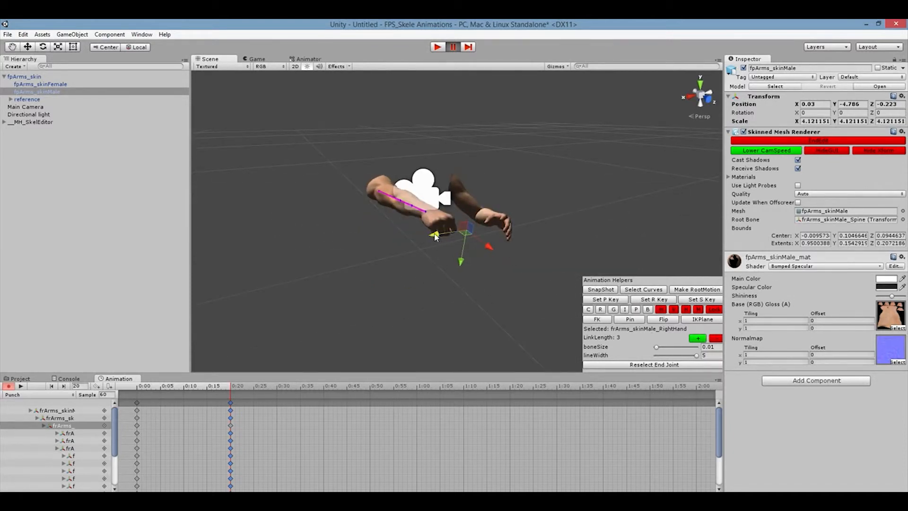
alt+drag(455, 240, 376, 286)
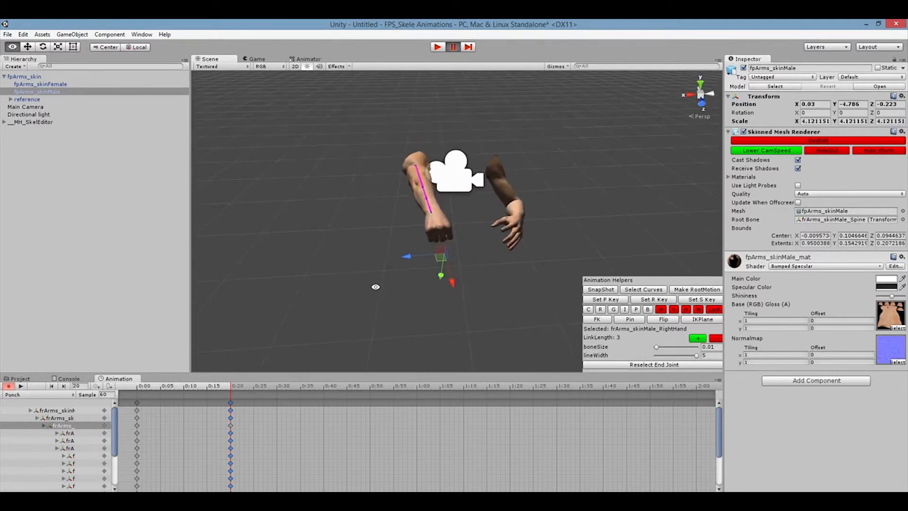
drag(441, 278, 440, 286)
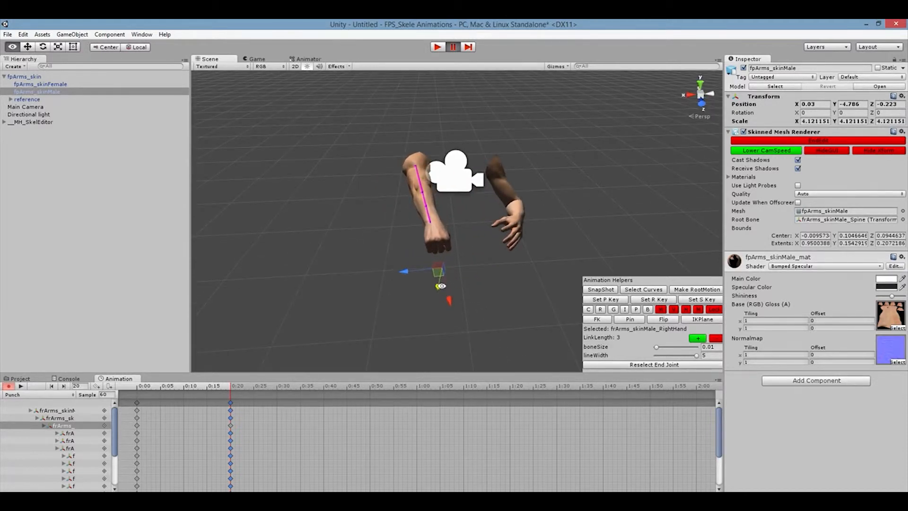
alt+drag(386, 280, 442, 244)
alt+drag(474, 283, 257, 317)
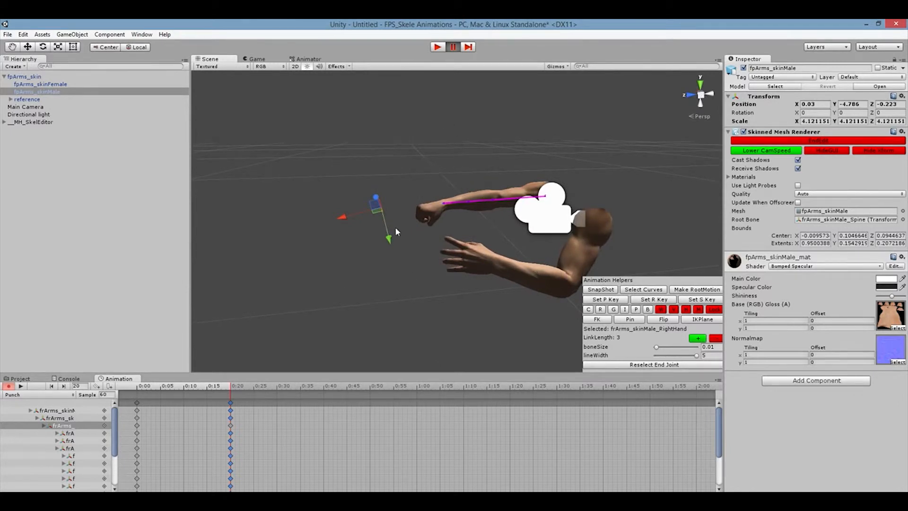
Step: Play back the Punch clip in the scene and examine the right arm's motion from several sides
click(10, 386)
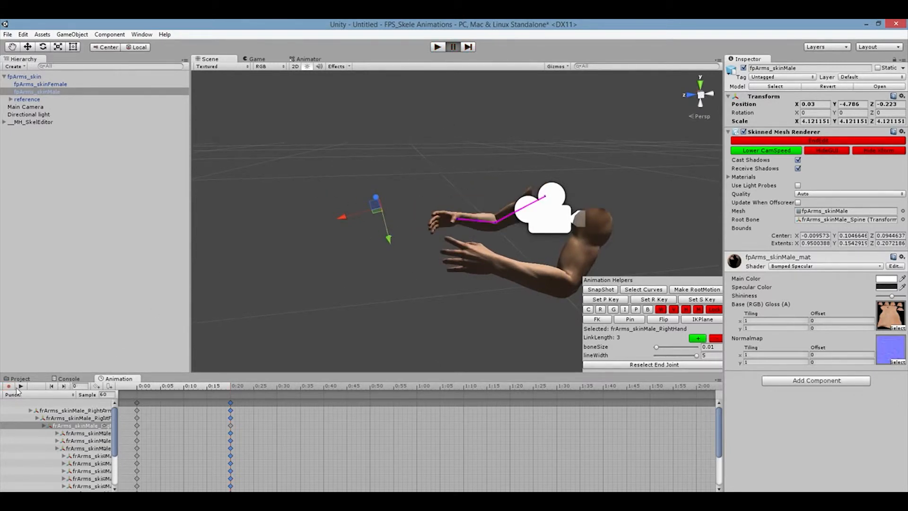
click(22, 387)
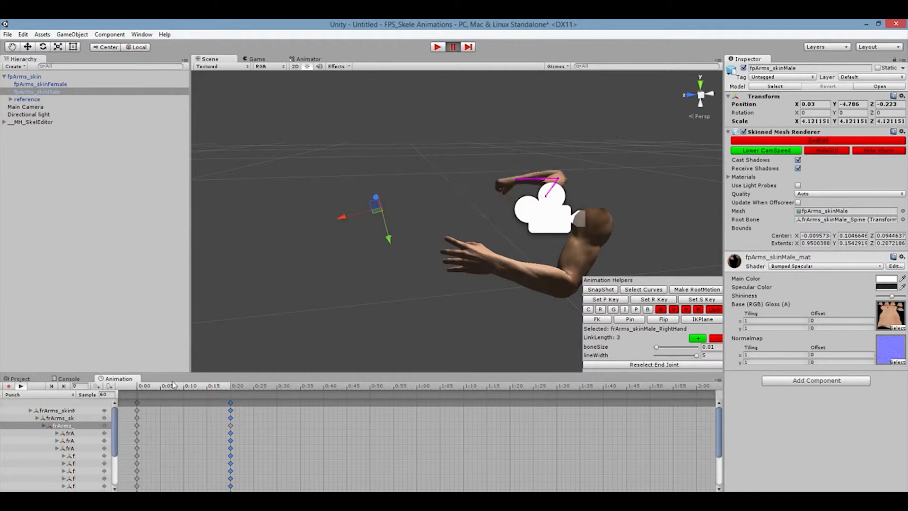
alt+drag(270, 358, 712, 309)
alt+drag(427, 285, 502, 304)
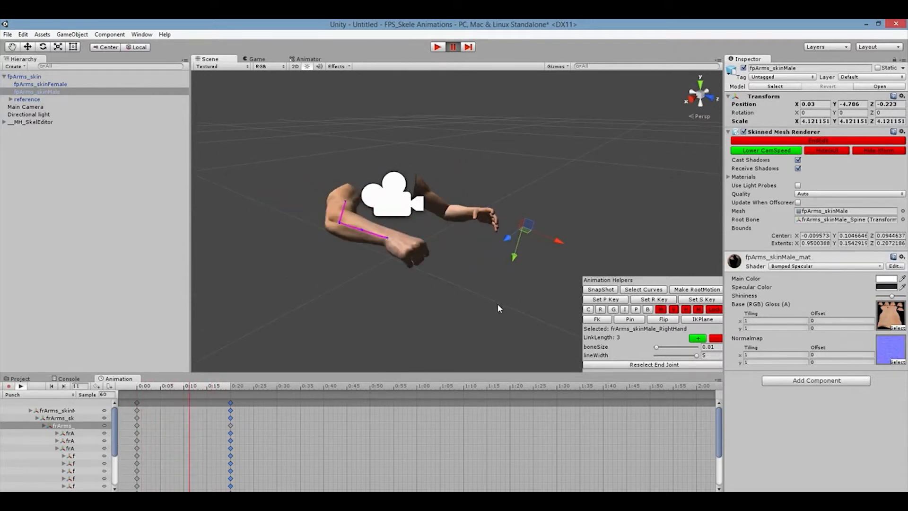
click(20, 386)
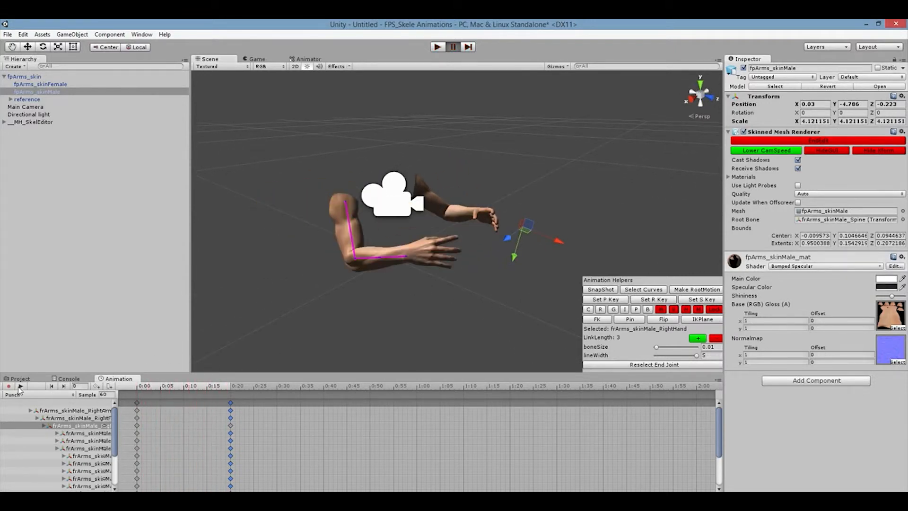
alt+drag(397, 311, 291, 304)
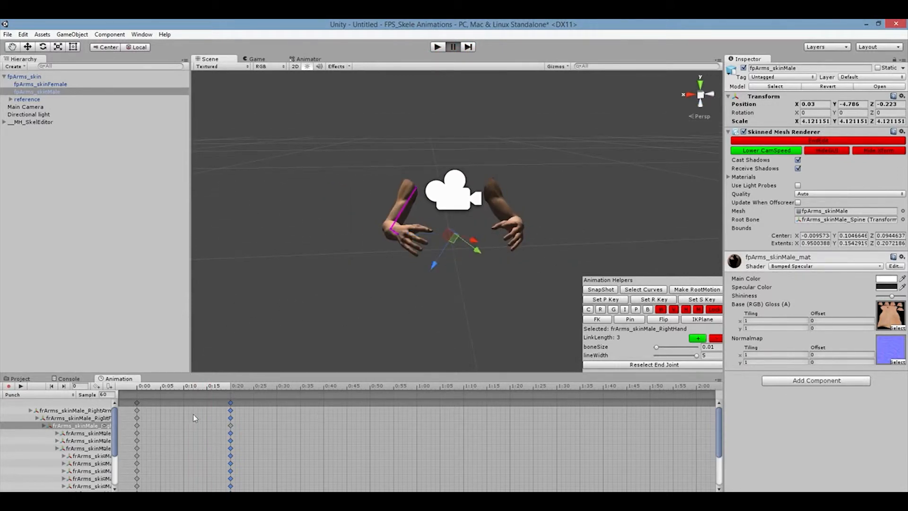
Step: Check the frame 20 punch pose through the game camera and play back the Punch clip there
click(231, 405)
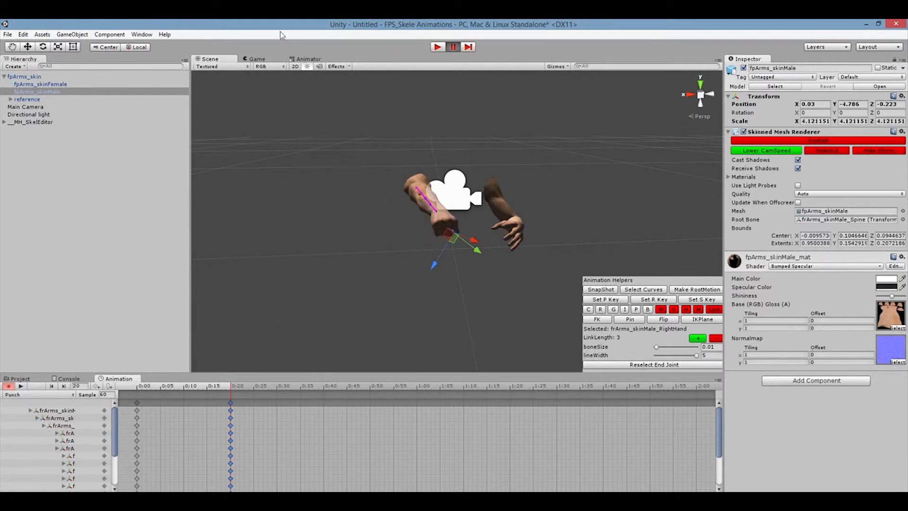
click(258, 66)
click(258, 59)
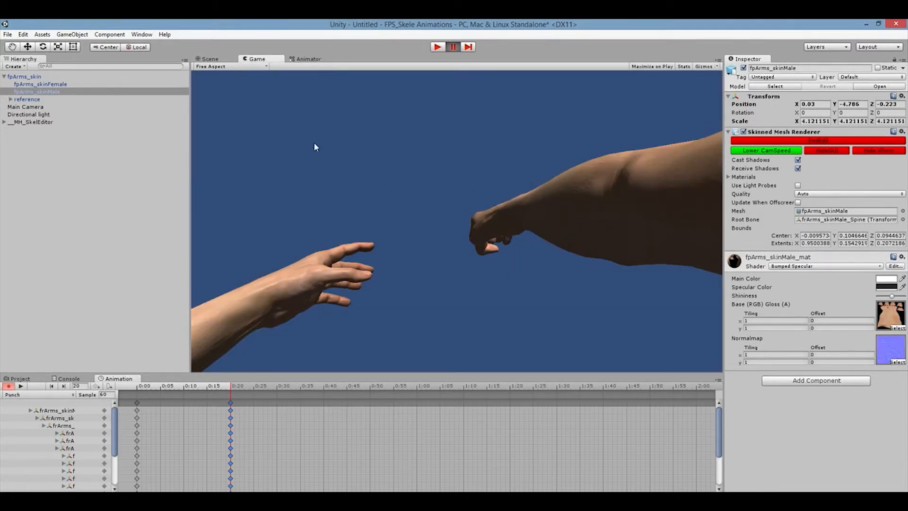
click(20, 386)
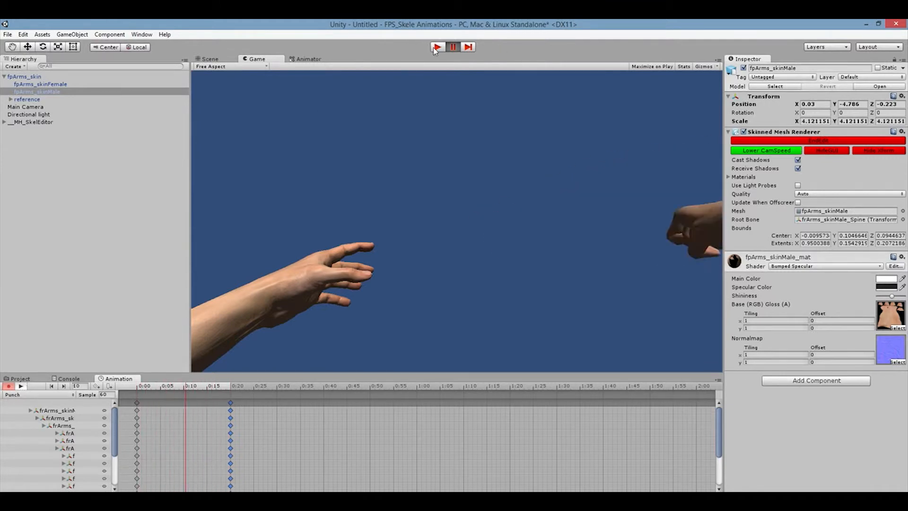
click(8, 387)
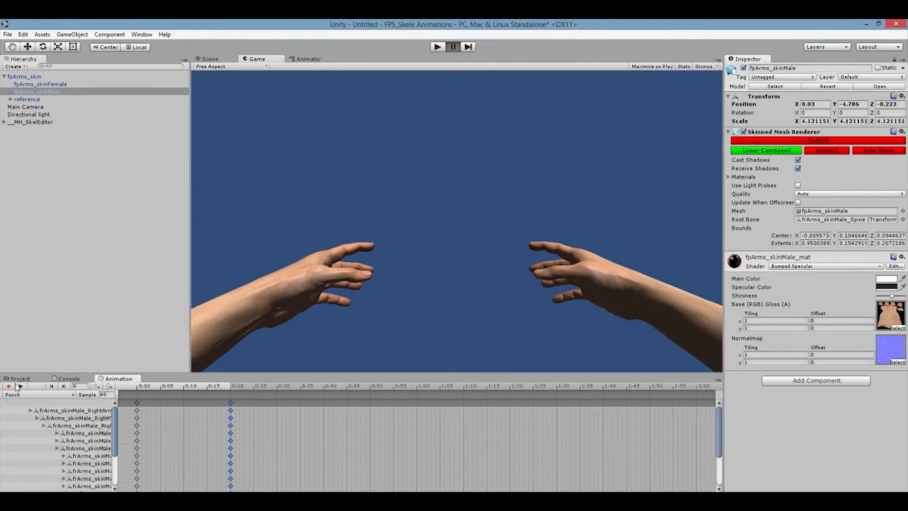
Step: Add a key at frame 40 holding the punch pose and play back the Punch clip from the game camera
click(230, 405)
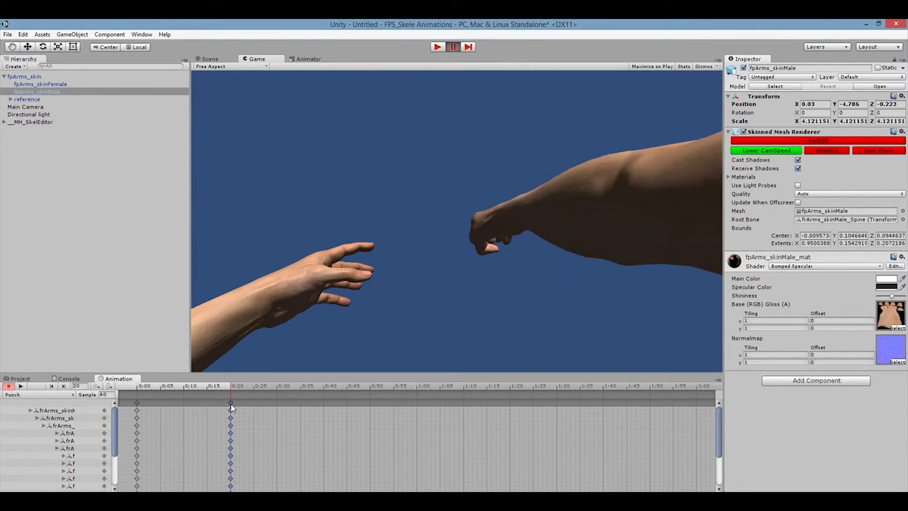
right_click(323, 405)
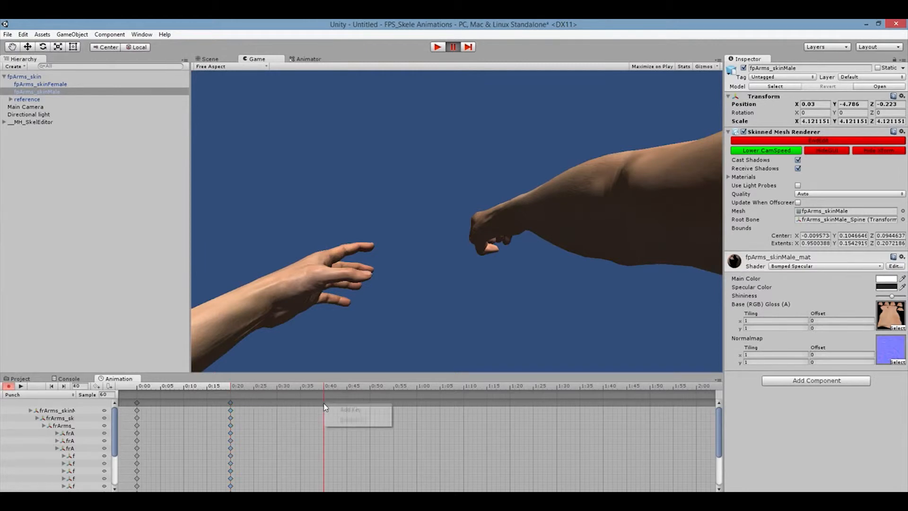
click(338, 410)
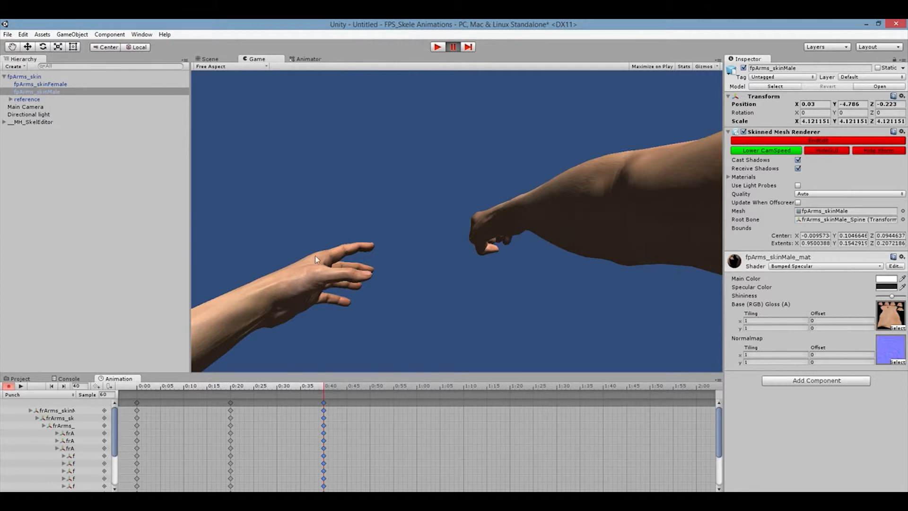
click(230, 403)
click(21, 386)
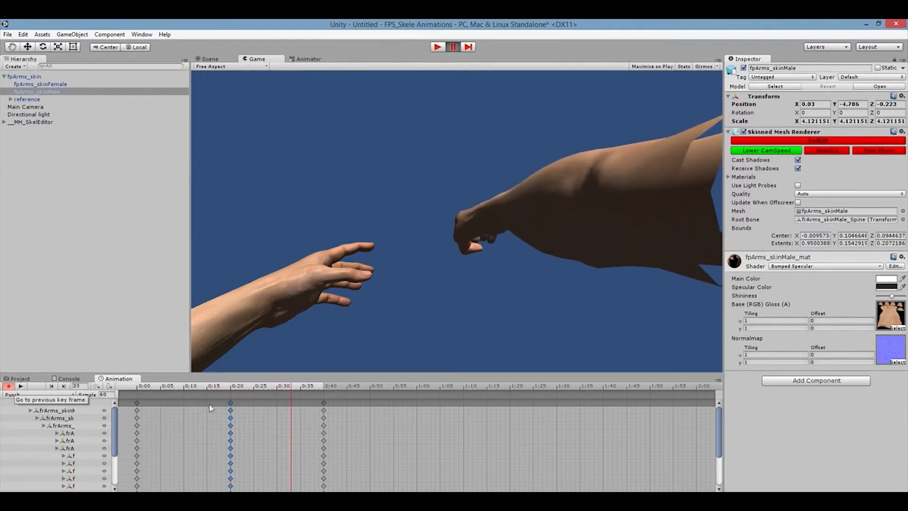
Step: Delete the Punch clip's key at frame 20 and play back the motion in the game and scene views
click(231, 404)
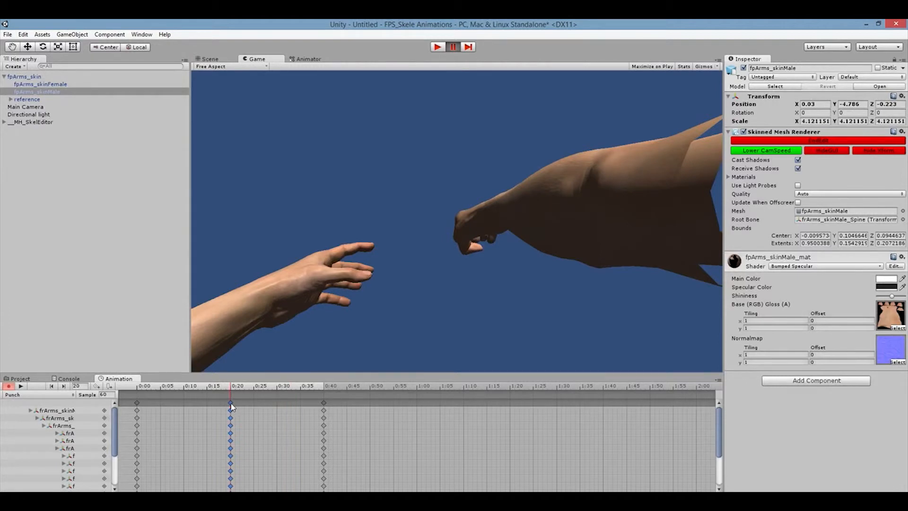
key(Delete)
click(23, 388)
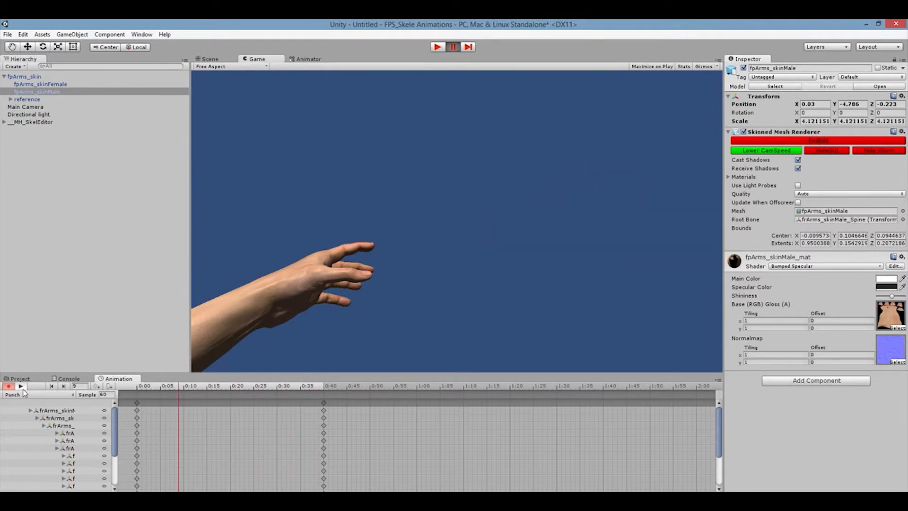
click(211, 60)
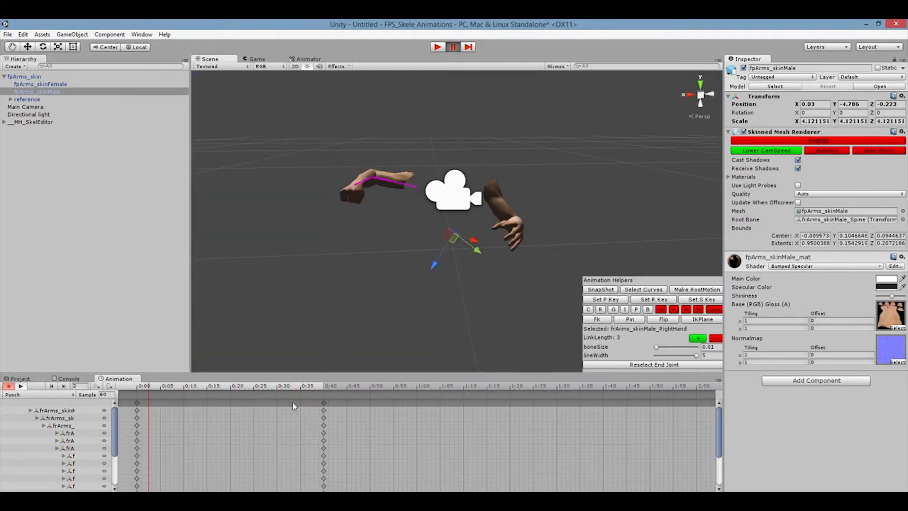
Step: Move the punch pose key from frame 40 to frame 24 and play back the Punch clip
click(324, 403)
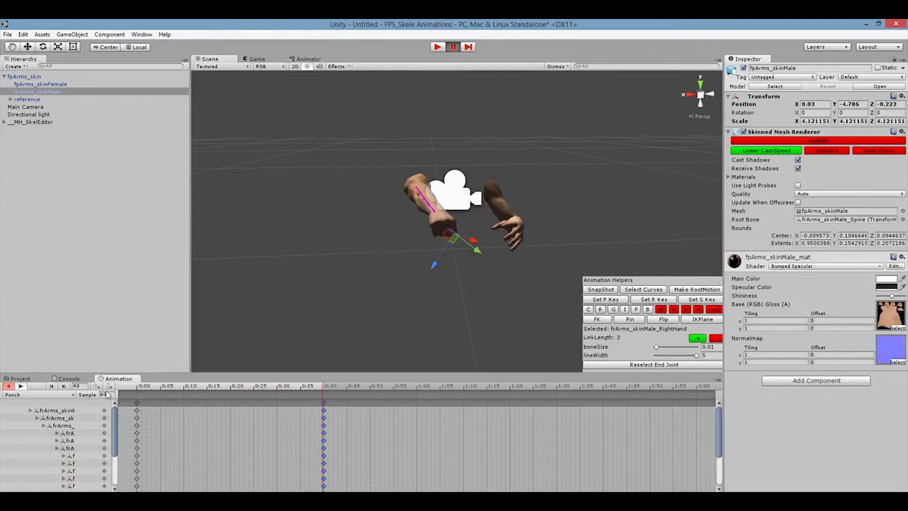
click(10, 386)
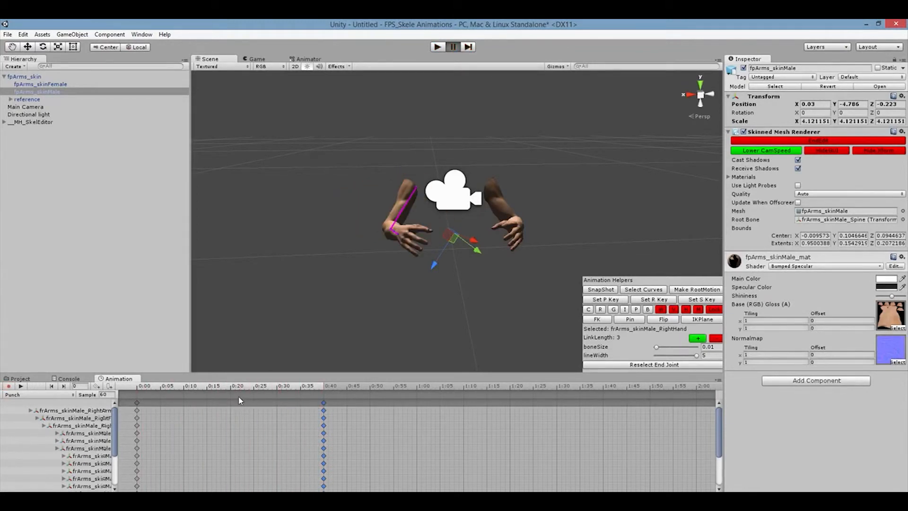
click(9, 386)
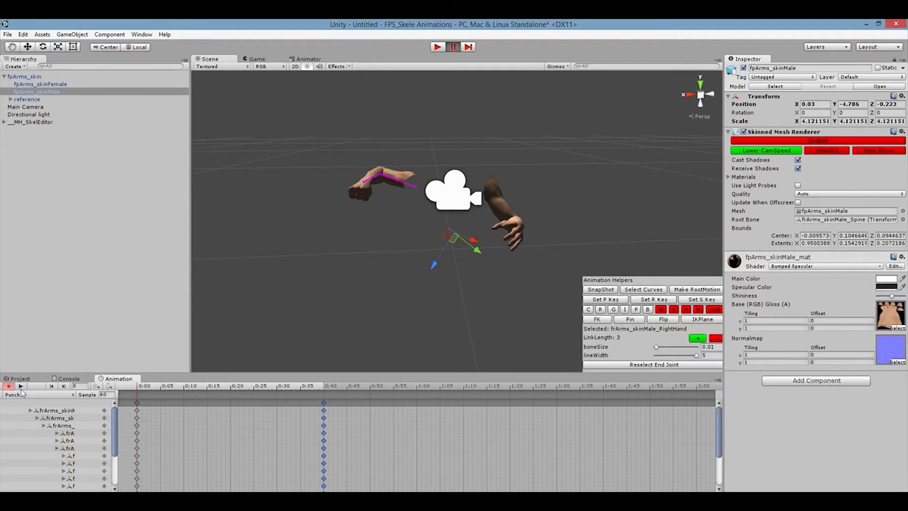
right_click(250, 410)
click(259, 414)
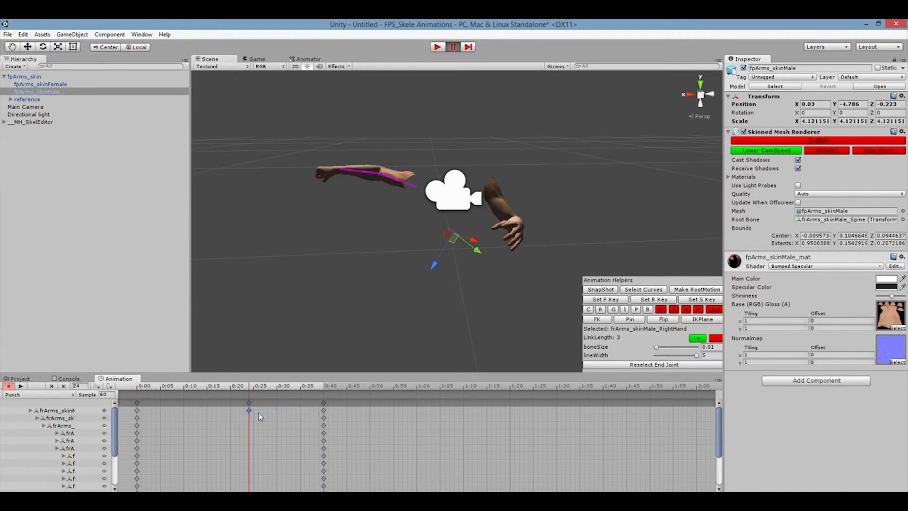
key(ctrl+v)
click(324, 404)
key(Delete)
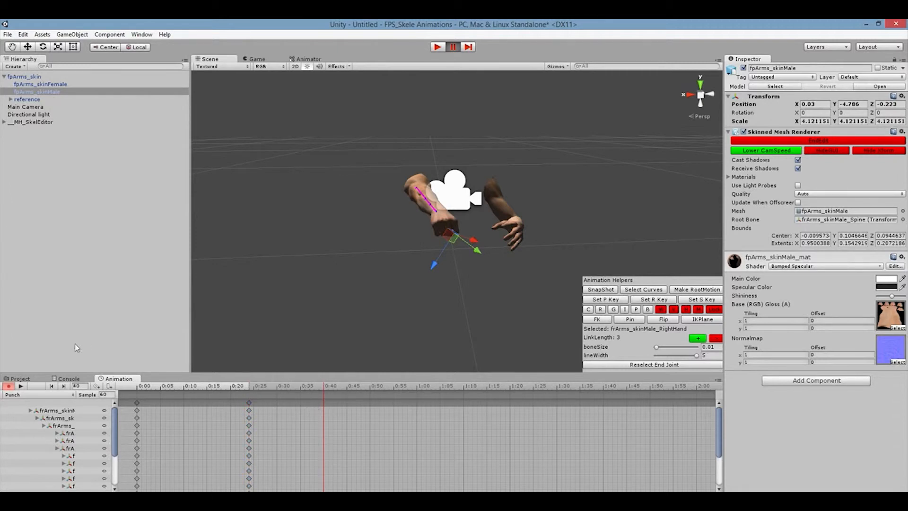
click(20, 387)
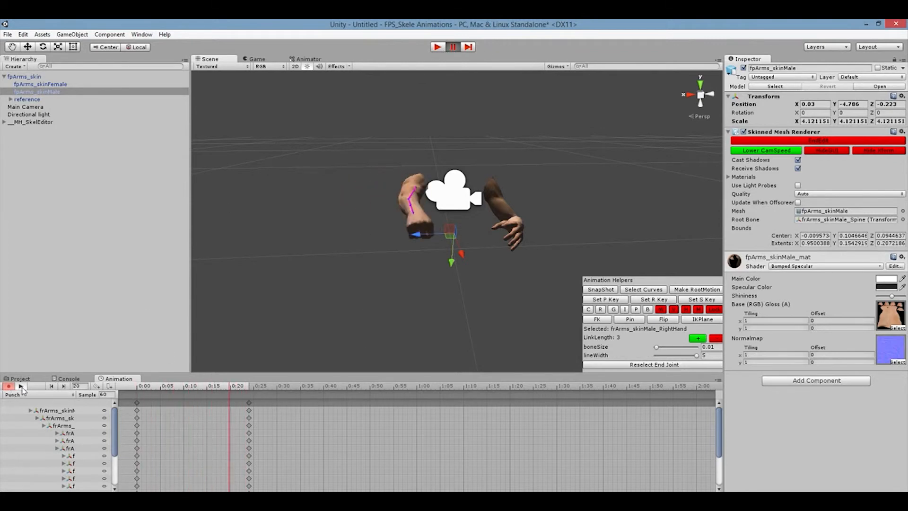
Step: At frame 24, switch to FK posing and curl the left index finger's base joint to about 105 in Z
click(249, 404)
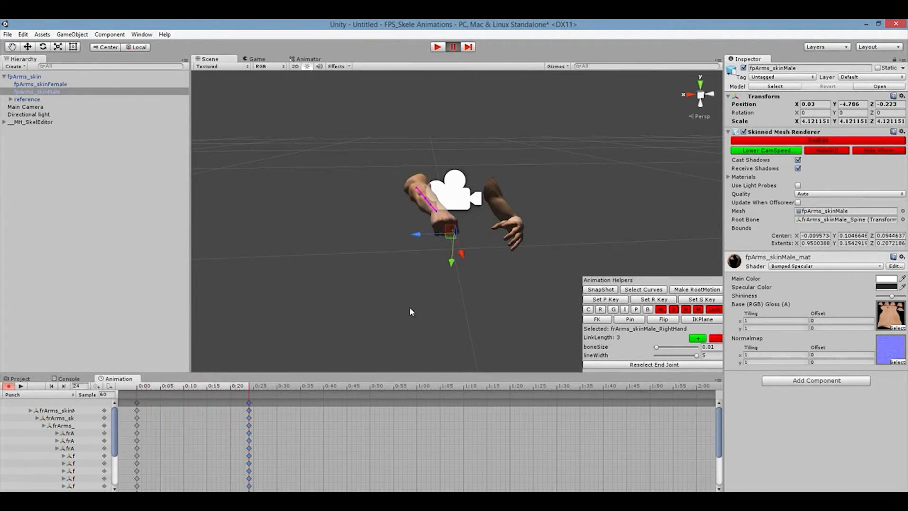
click(510, 227)
scroll(419, 219, up, 3)
alt+drag(466, 236, 391, 278)
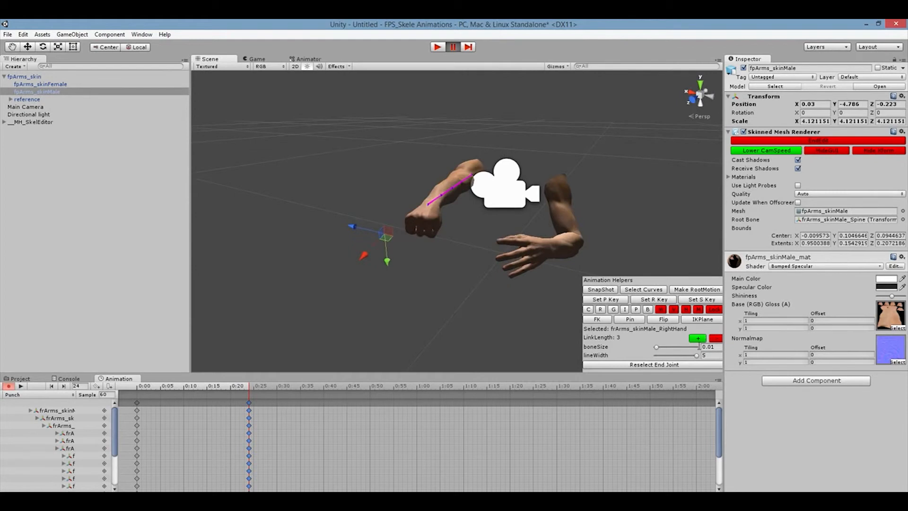
click(608, 321)
scroll(486, 264, up, 5)
middle_drag(486, 265, 343, 210)
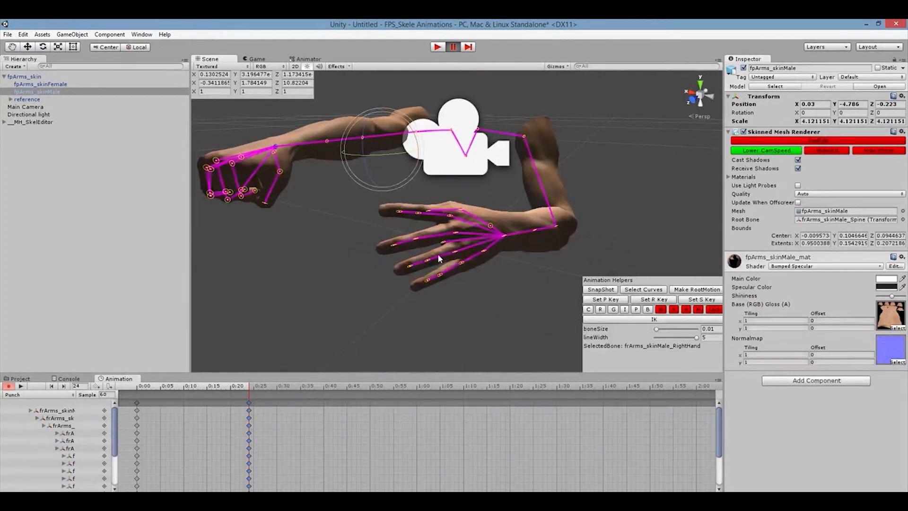
alt+drag(458, 269, 419, 151)
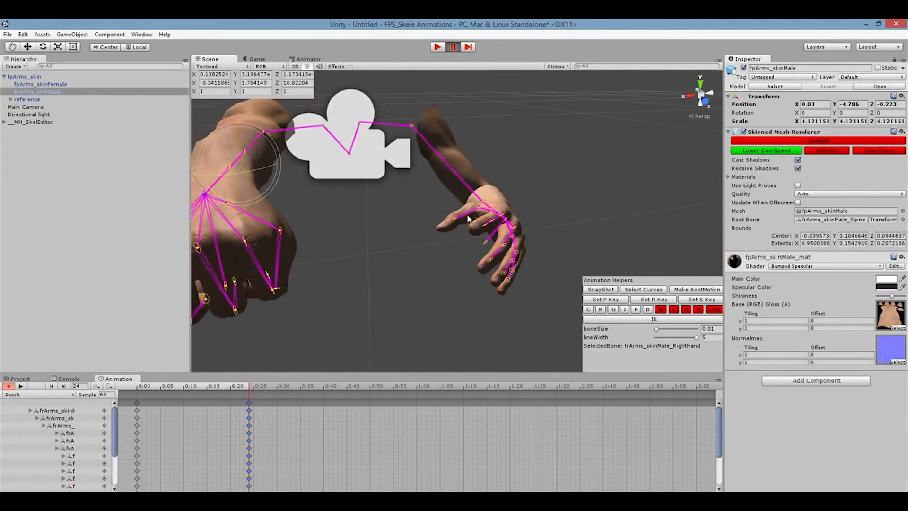
click(504, 216)
scroll(494, 242, up, 5)
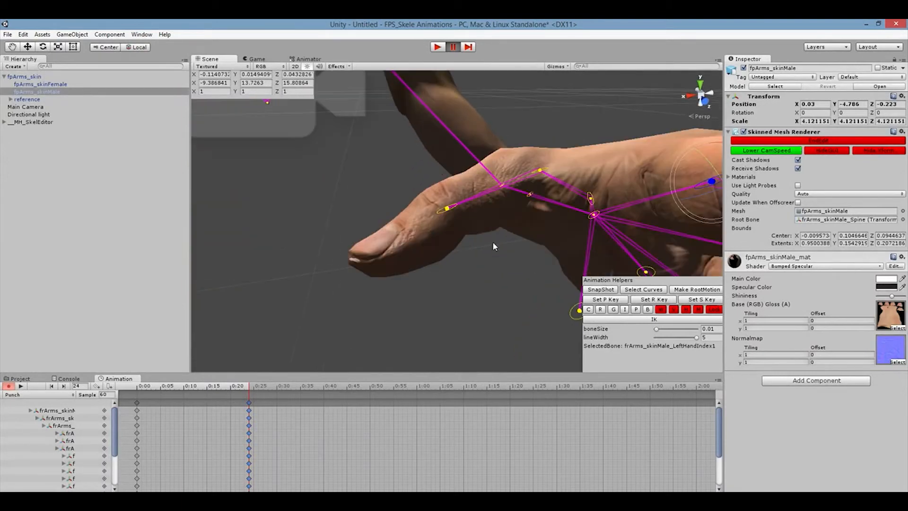
scroll(492, 248, down, 4)
alt+drag(480, 273, 374, 268)
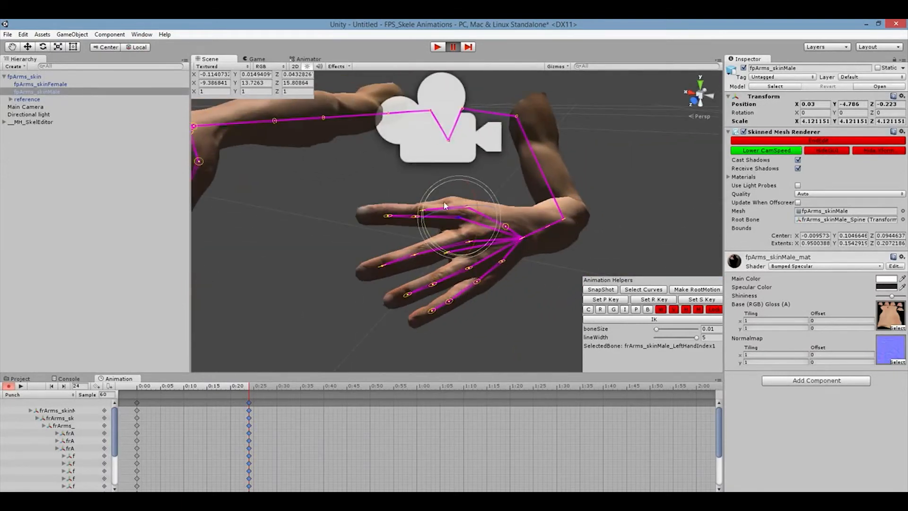
drag(471, 207, 389, 216)
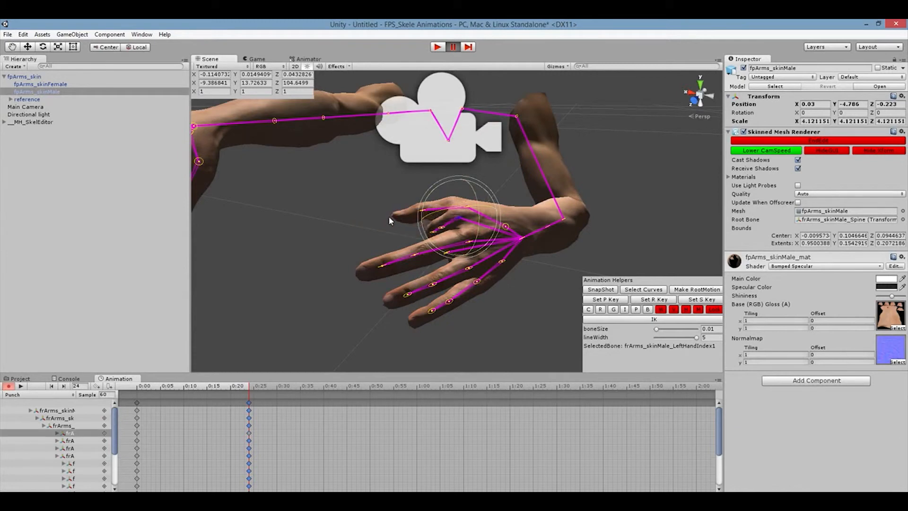
Step: Curl the base joints of the left middle, ring and pinky fingers to about 99, 97 and 92 in Z
click(467, 239)
drag(421, 253, 373, 271)
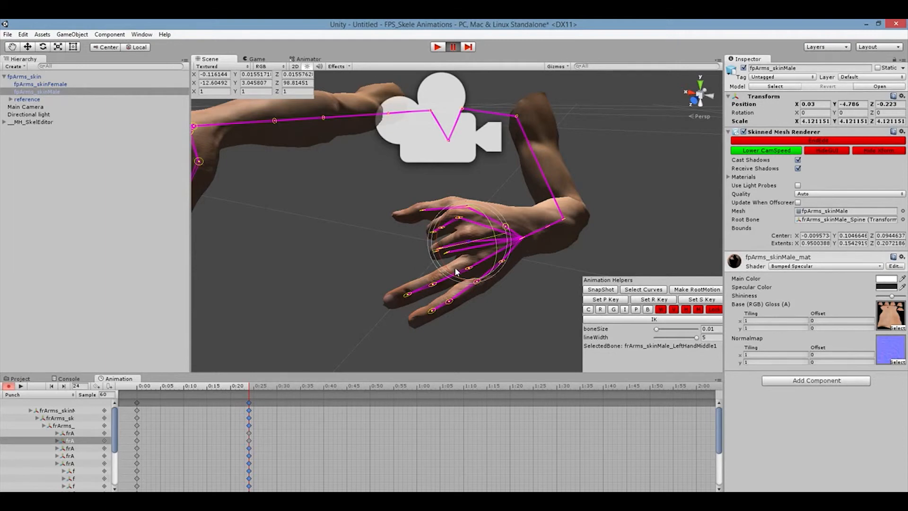
click(471, 268)
drag(474, 273, 364, 274)
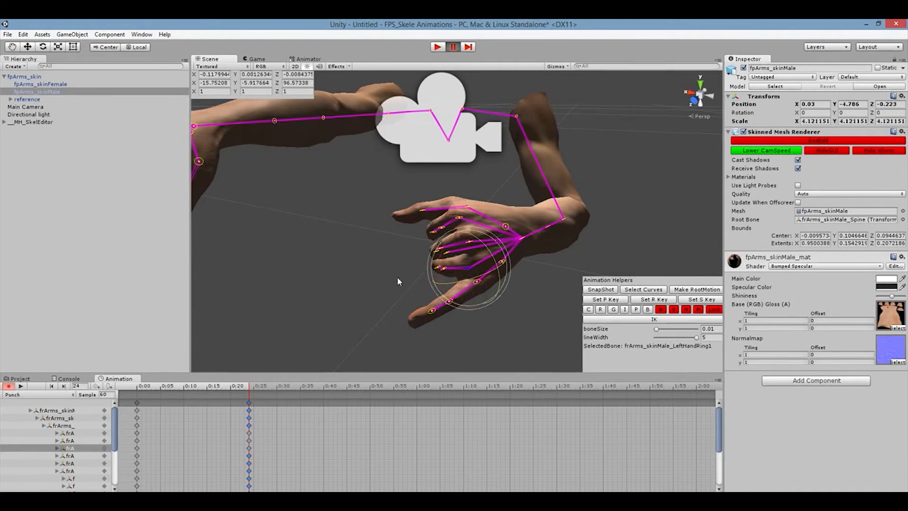
click(476, 282)
drag(486, 302, 476, 98)
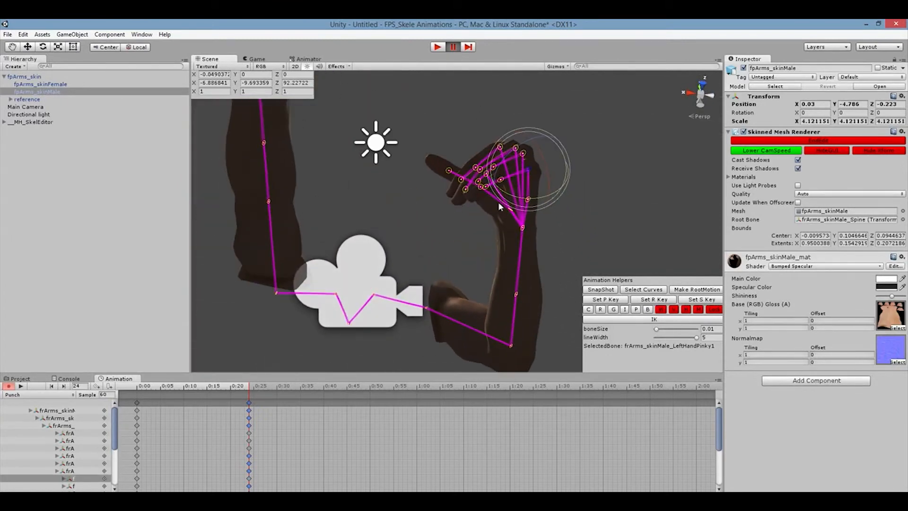
Step: Curl the left pinky's middle joint to about 81 and its tip joint to about 68 in Z
scroll(499, 205, up, 5)
scroll(498, 205, down, 5)
alt+drag(492, 203, 409, 223)
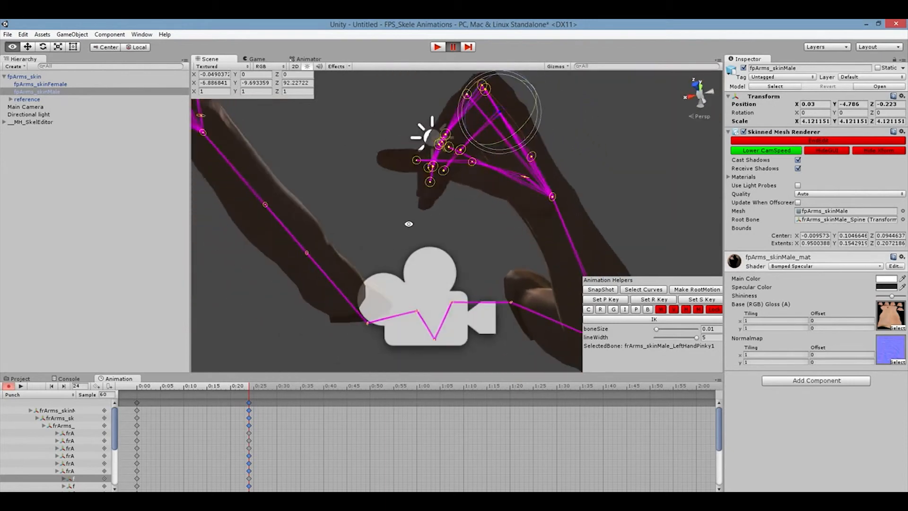
drag(466, 100, 466, 104)
click(462, 159)
drag(435, 135, 413, 197)
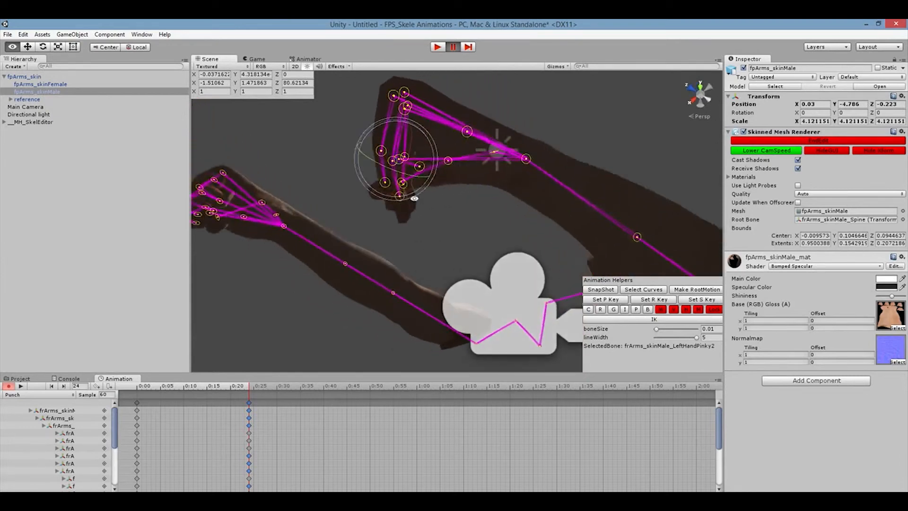
click(421, 166)
drag(396, 134, 362, 240)
alt+drag(425, 243, 568, 208)
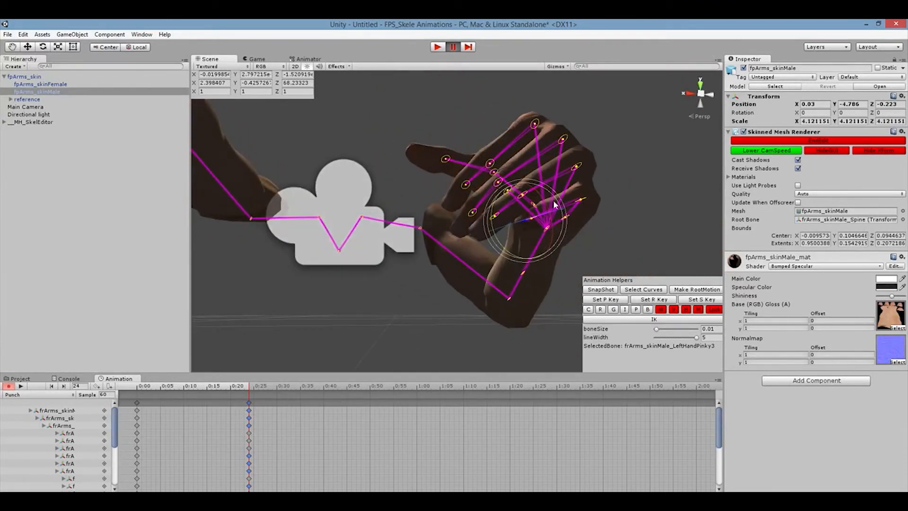
Step: Curl the middle joints of the left ring and middle fingers to about 75 and 83 in Z
click(522, 196)
drag(520, 178, 478, 224)
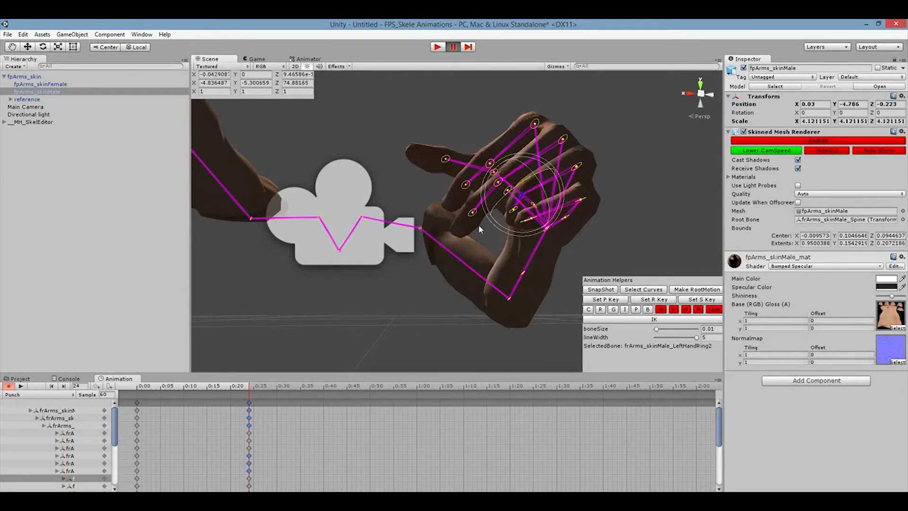
click(501, 180)
drag(496, 163, 681, 284)
scroll(444, 212, up, 5)
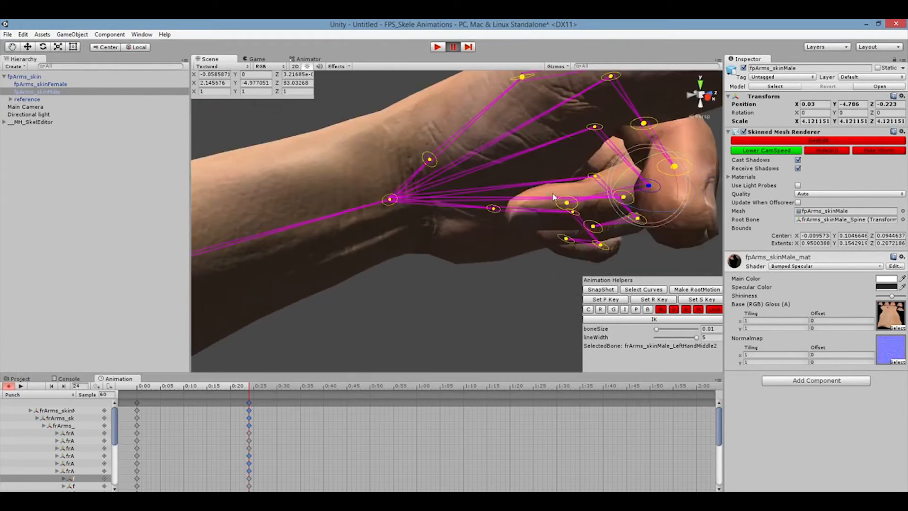
Step: Curl the tip joints of the left middle and ring fingers to about 74 and 67 in Z
click(567, 203)
drag(567, 231, 521, 242)
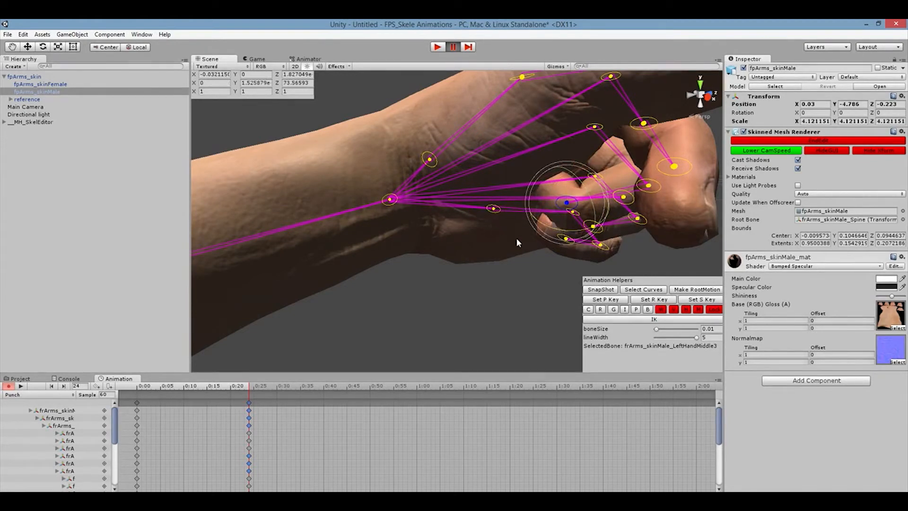
click(594, 228)
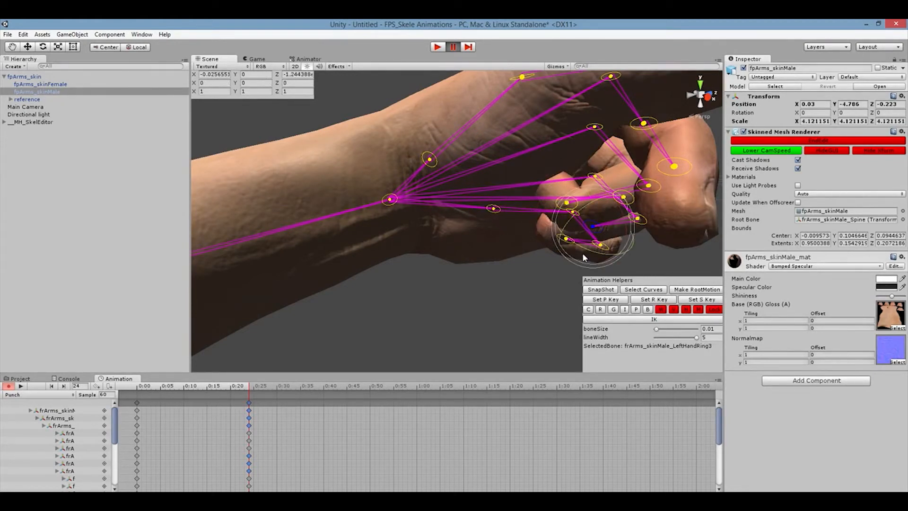
drag(585, 250, 565, 222)
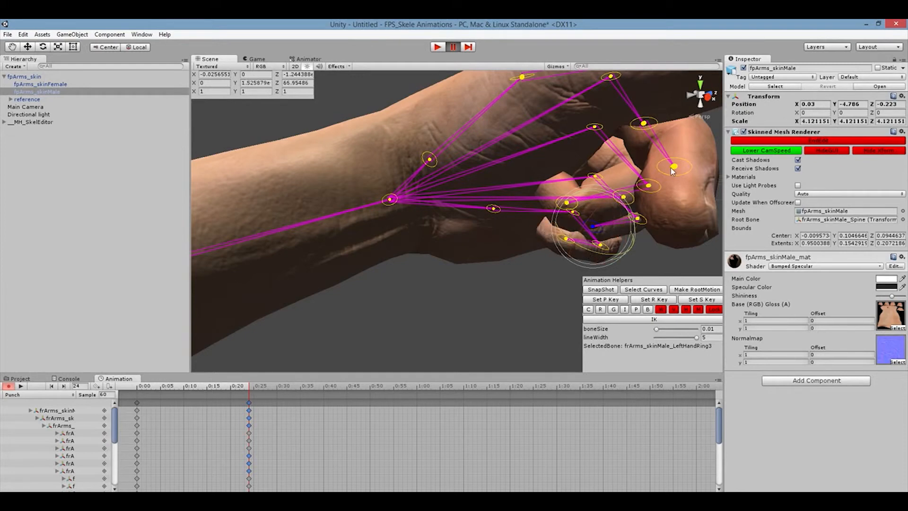
Step: Curl the left index finger's middle joint to about 64 and its tip joint to about 95 in Z
scroll(682, 170, down, 8)
alt+drag(620, 200, 618, 225)
click(537, 203)
scroll(487, 228, up, 5)
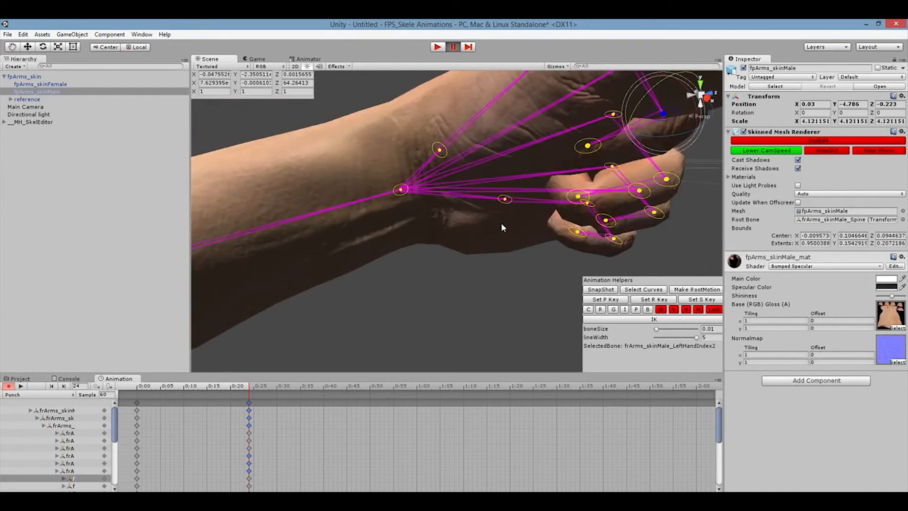
click(589, 146)
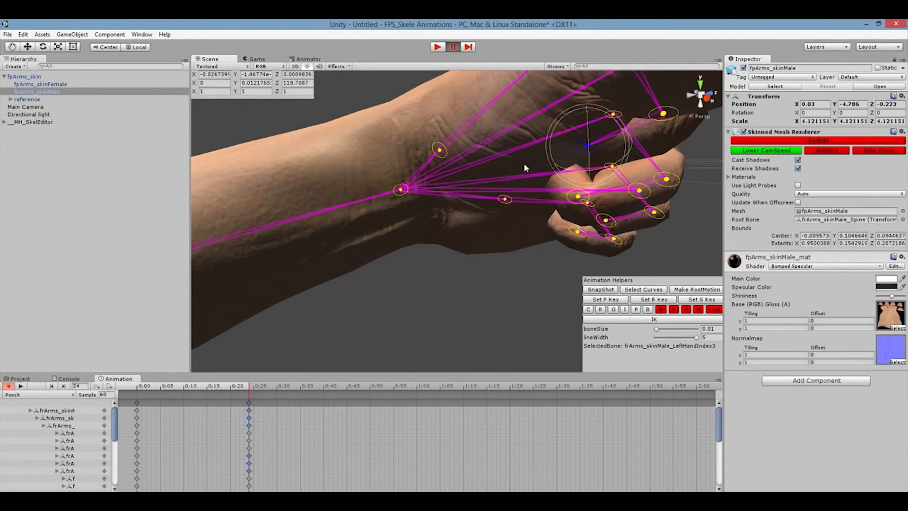
alt+scroll(591, 184, down, 5)
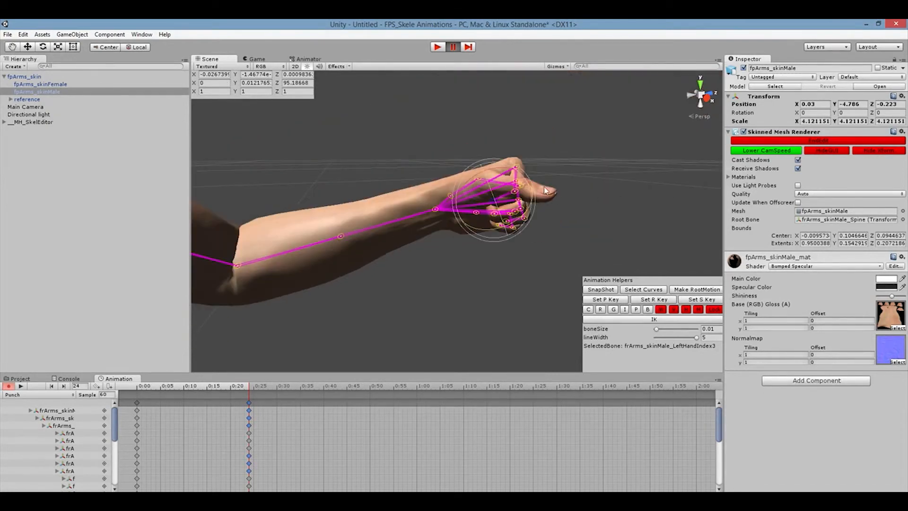
Step: Bend the left thumb's joints in against the fist, with the tip joint rotated to about 70 in Y
alt+drag(571, 224, 426, 234)
click(504, 185)
drag(500, 184, 599, 344)
click(509, 216)
scroll(547, 230, down, 4)
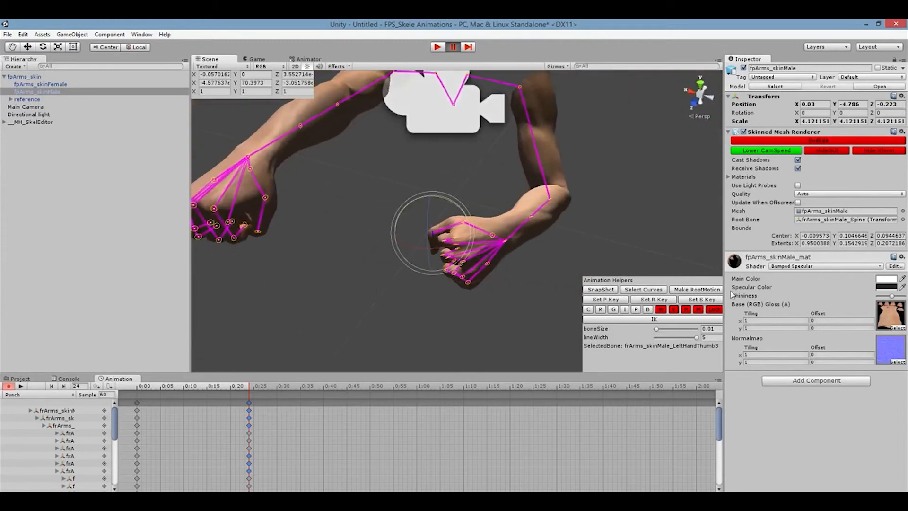
scroll(610, 211, down, 2)
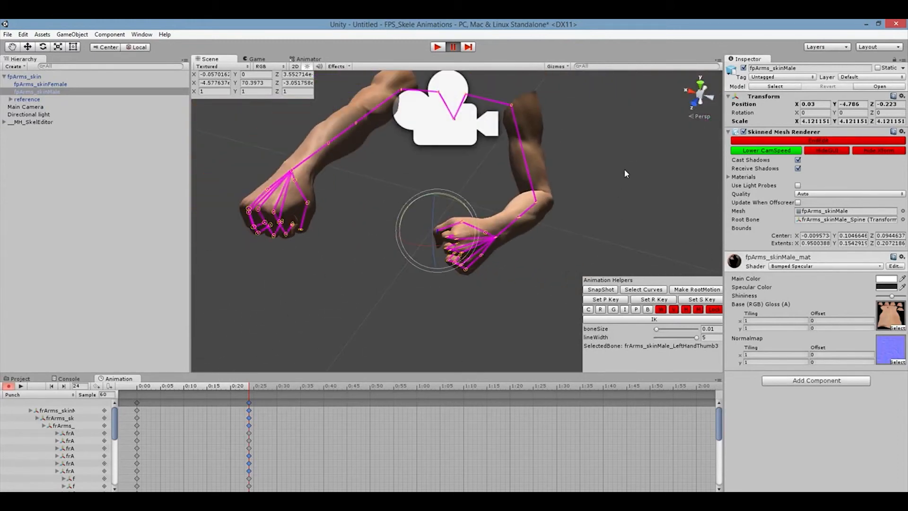
Step: Put the left hand bone in IK mode, try moving it with the two-link chain and undo that move
click(628, 320)
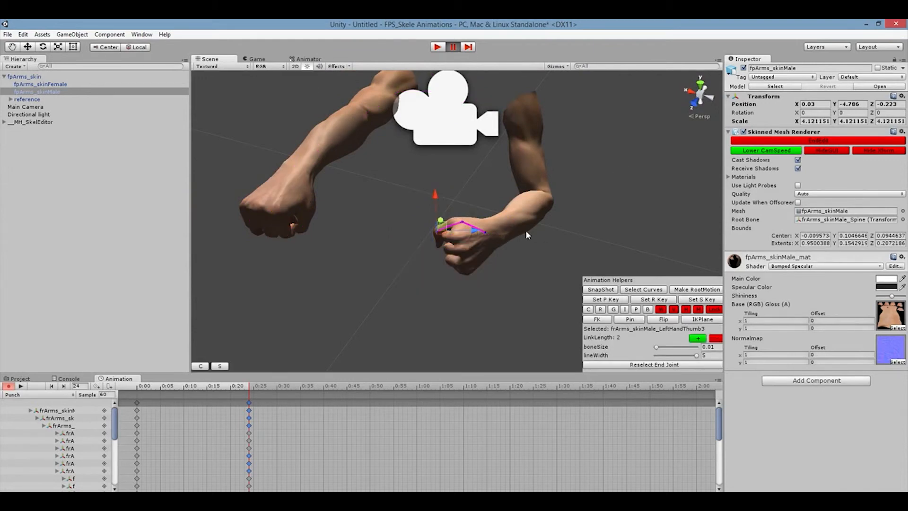
click(597, 320)
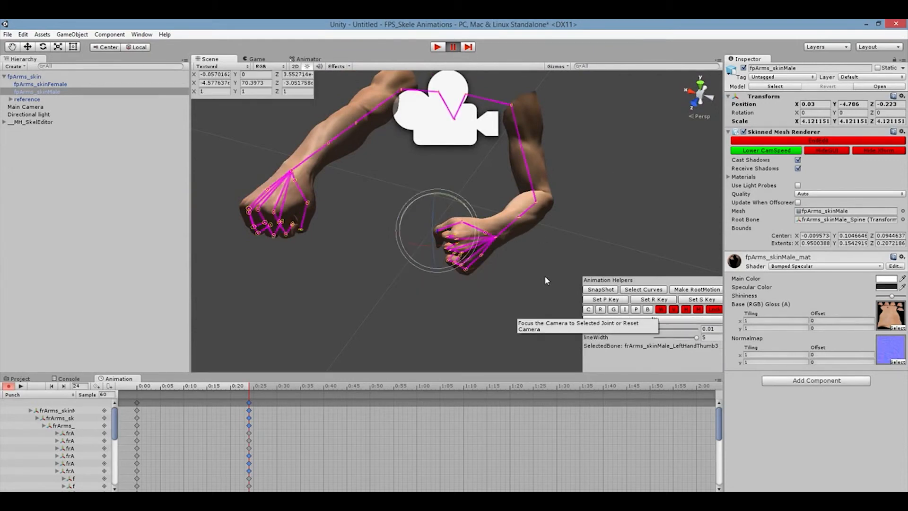
click(497, 238)
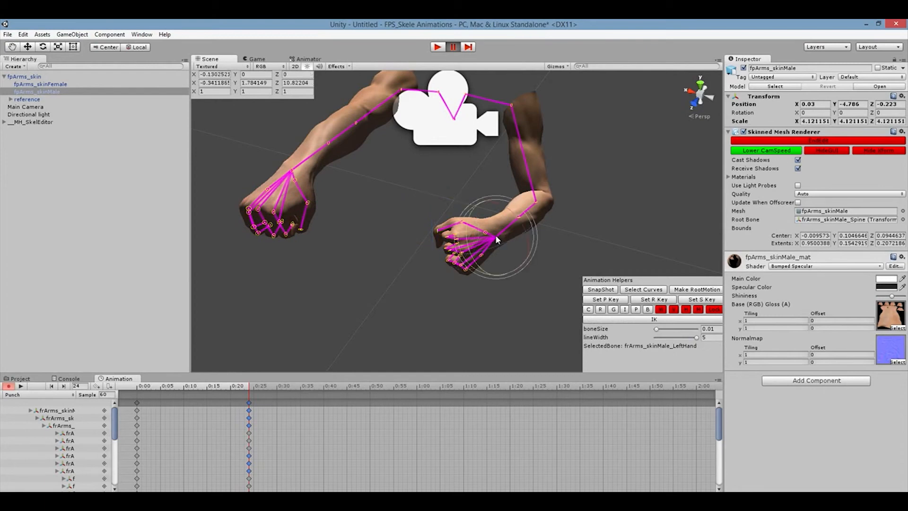
click(629, 319)
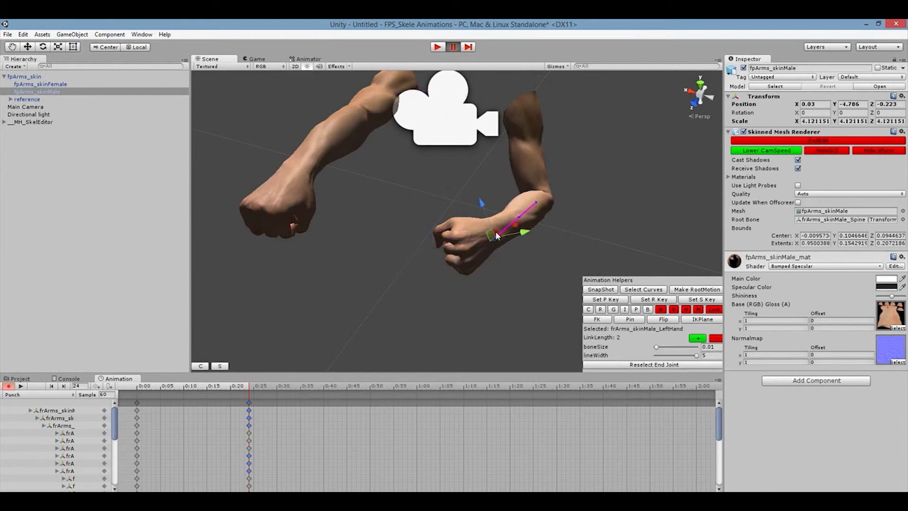
drag(512, 224, 521, 219)
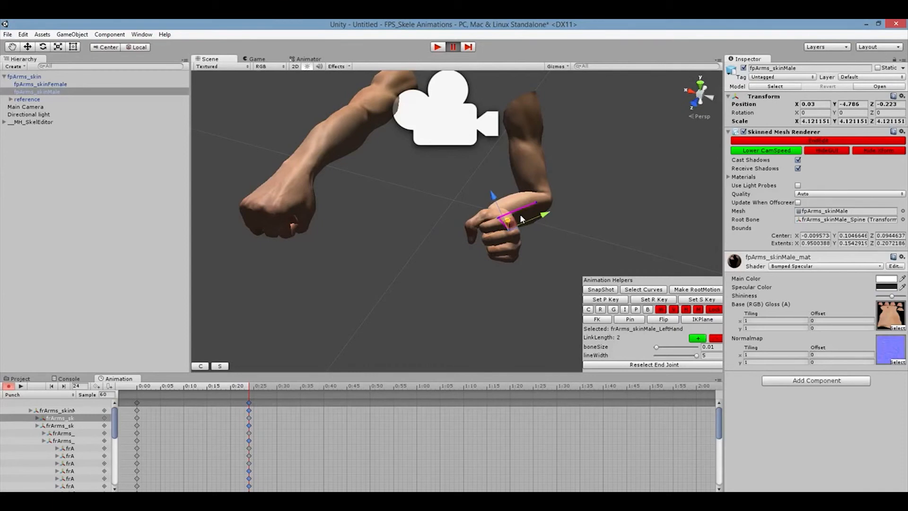
key(ctrl+z)
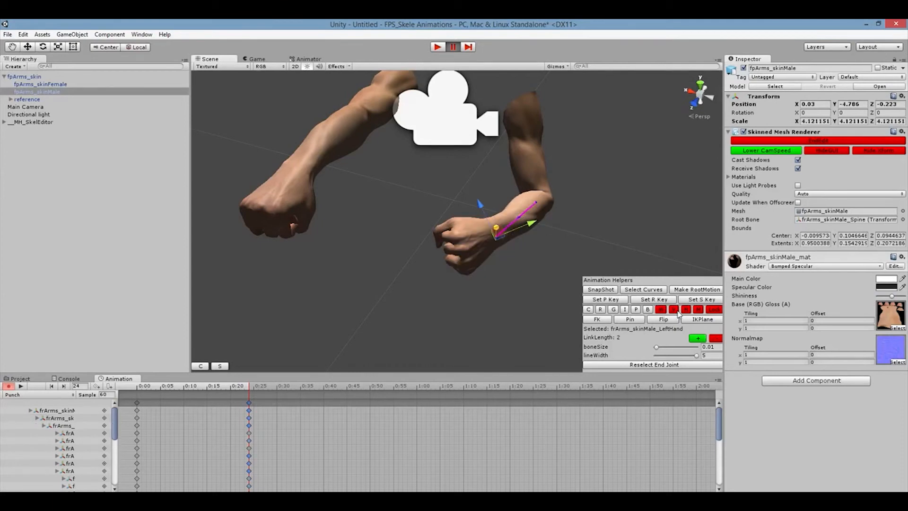
Step: Extend the left hand's IK chain to 3 links and pull the left fist up and inward at frame 24
click(697, 339)
drag(514, 222, 463, 164)
alt+drag(426, 292, 481, 177)
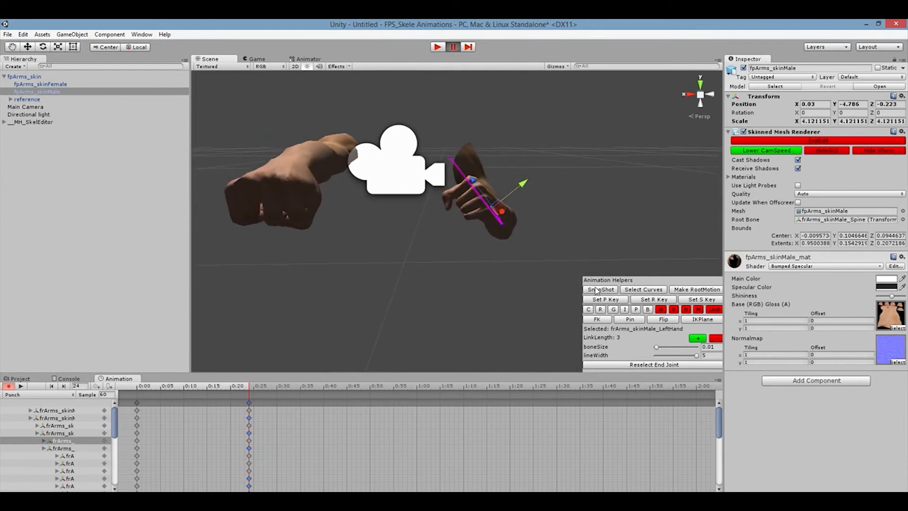
Step: Play back the Punch clip, viewing it through the game camera, and open the Animator state graph
click(20, 385)
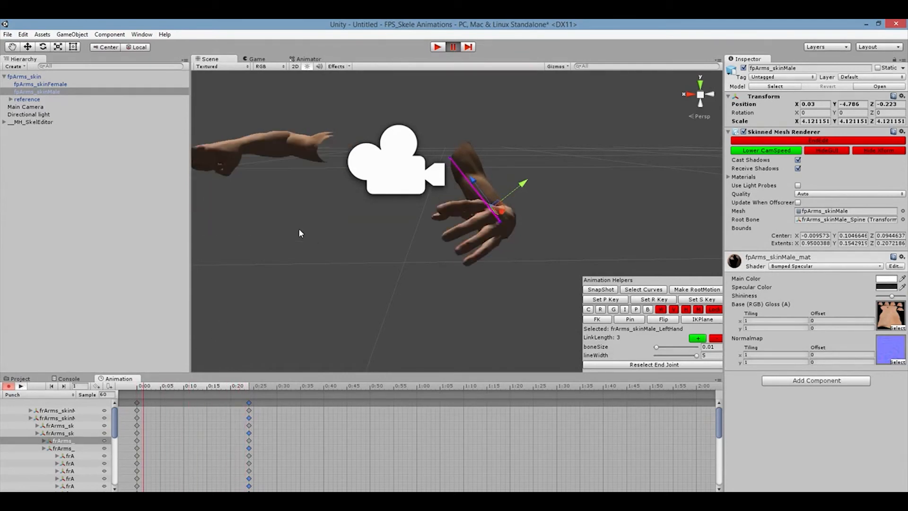
click(250, 59)
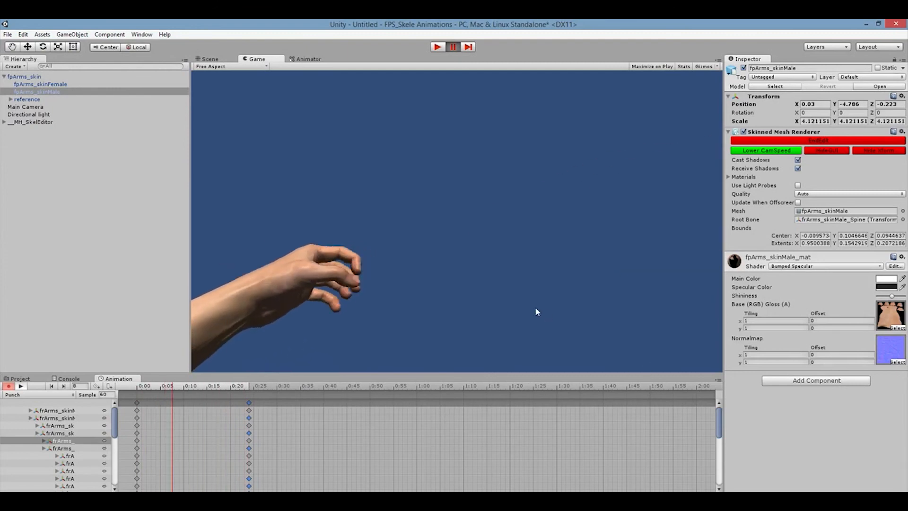
click(305, 59)
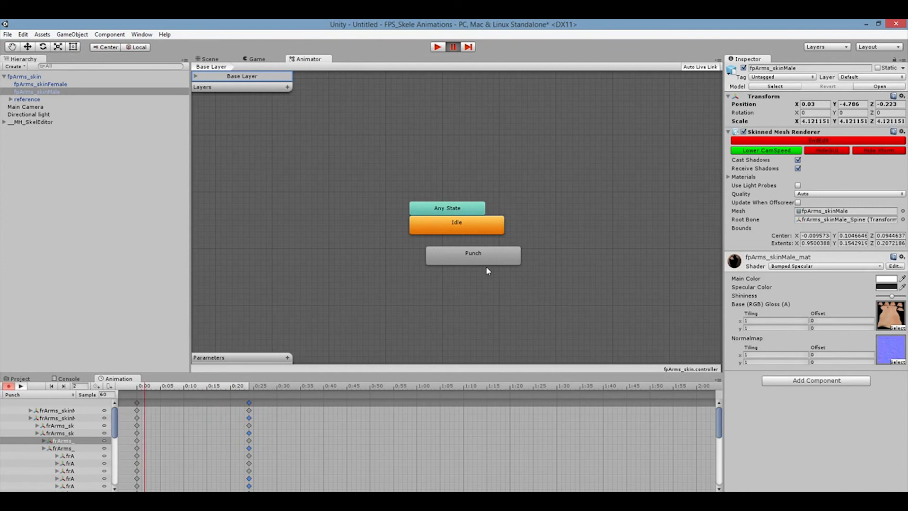